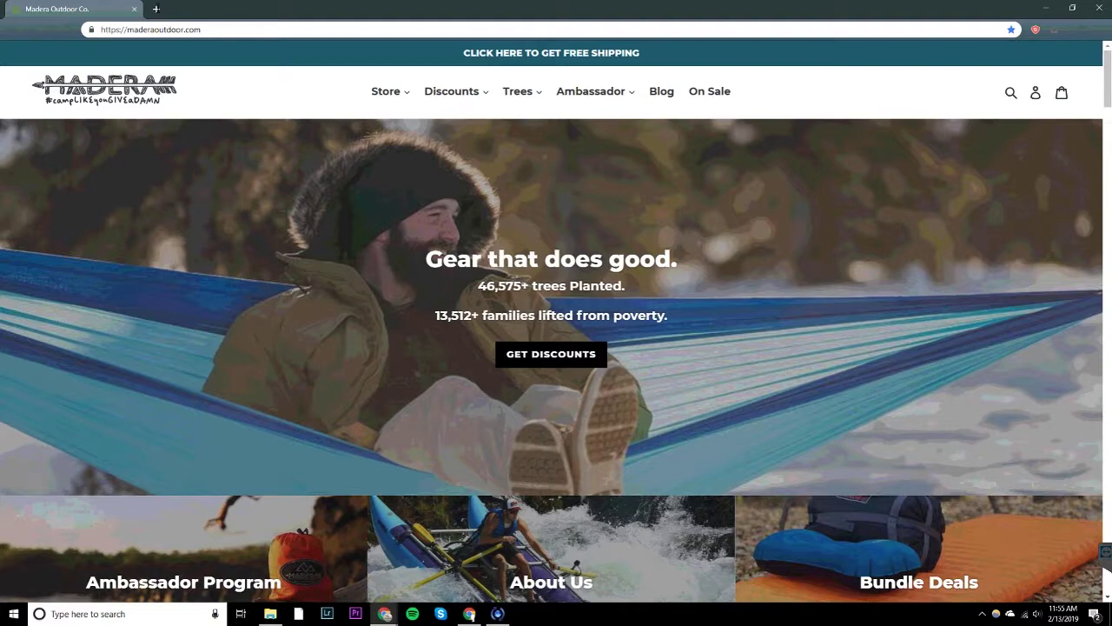
# Open a blank incognito tab beside the Madera Outdoor Co. homepage
pyautogui.click(153, 12)
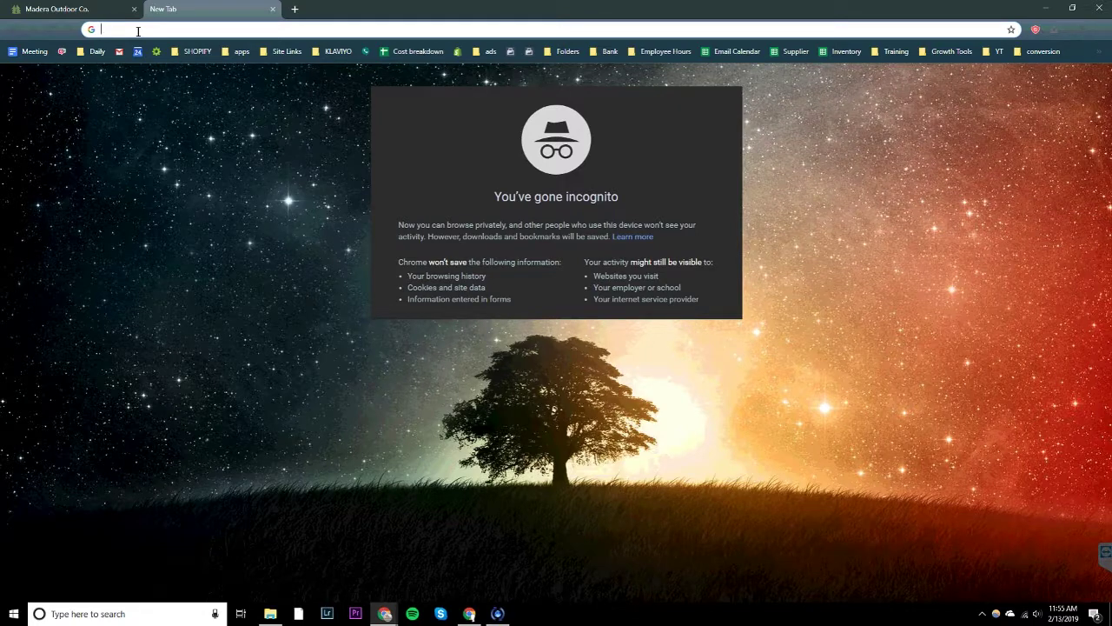
# Load natehammock.com, highlight the rfsn/utm affiliate parameters in the redirect, and dismiss the spin-wheel popup
pyautogui.write('nateha')
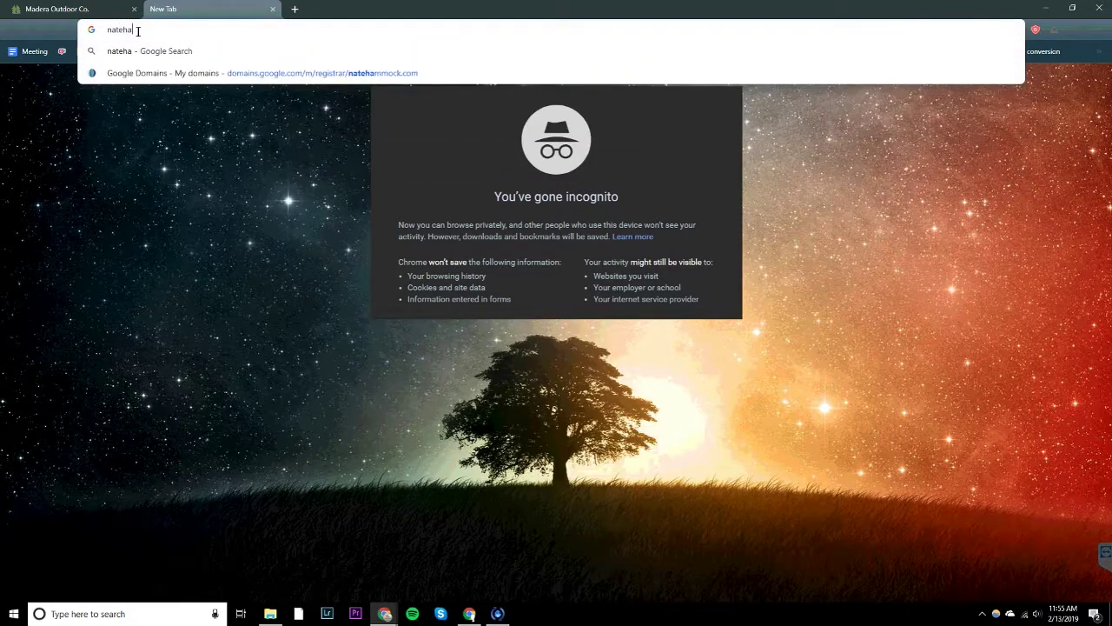
pyautogui.write('m')
pyautogui.write('mock.com')
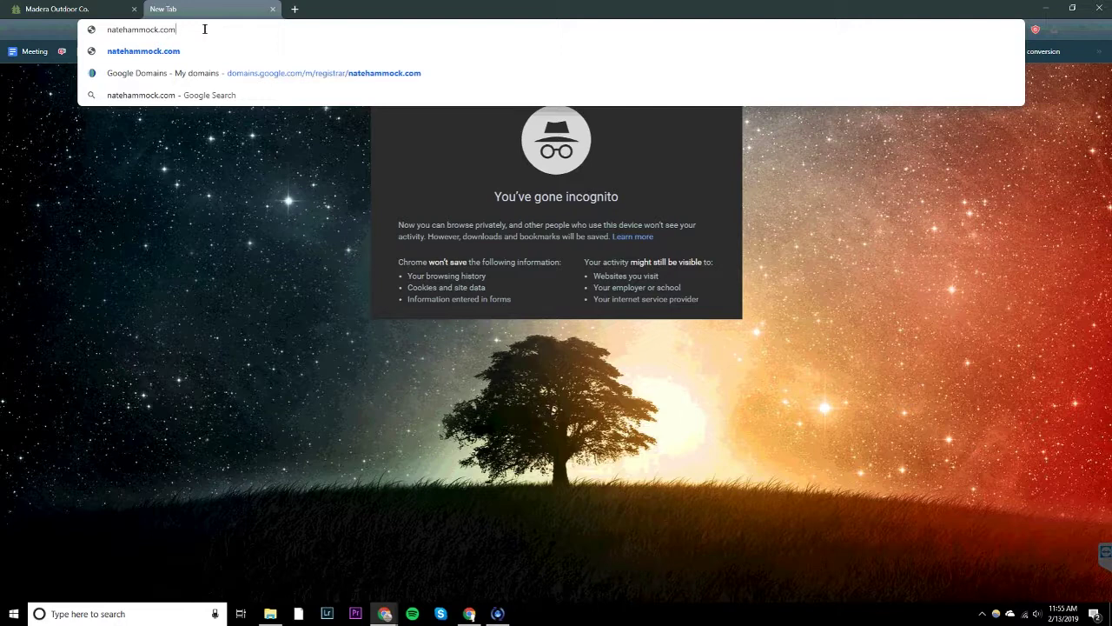
pyautogui.press('Return')
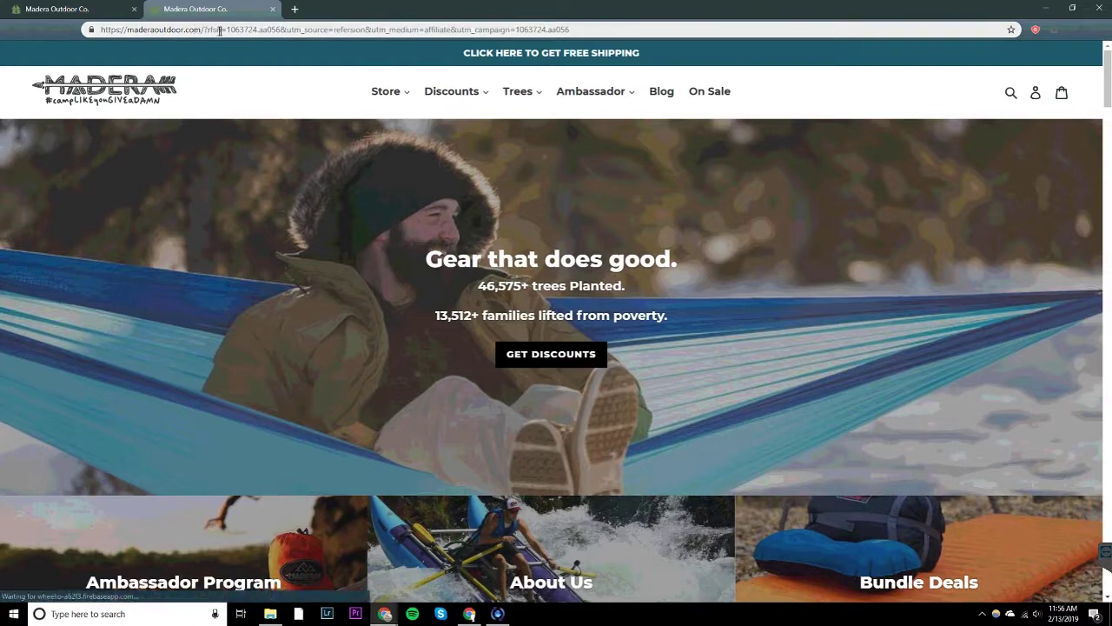
pyautogui.moveTo(193, 29); pyautogui.dragTo(244, 29)
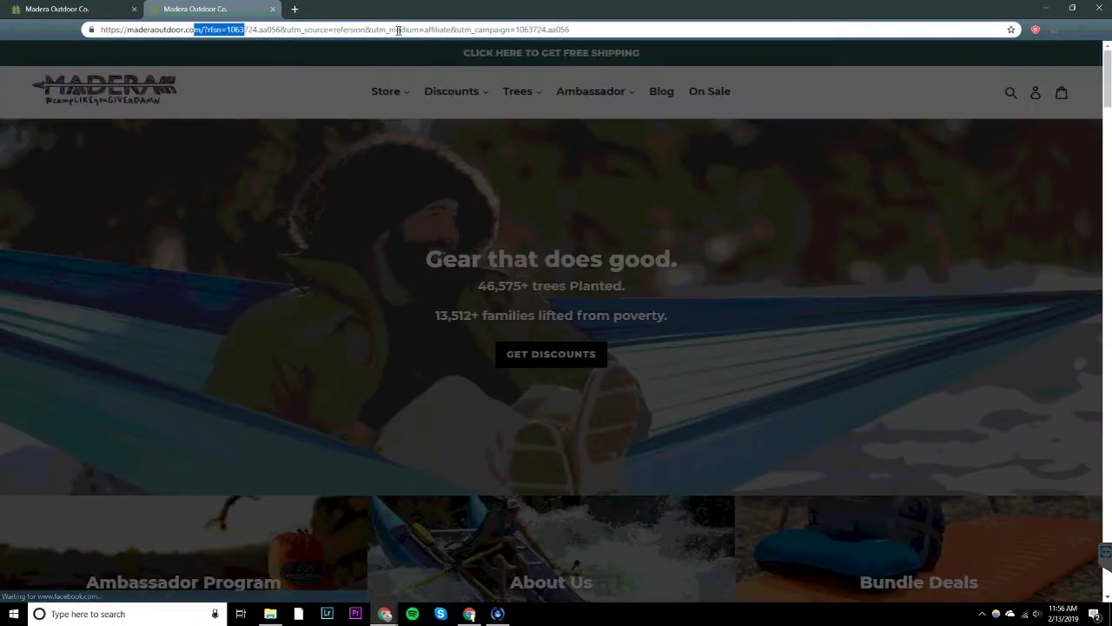
pyautogui.moveTo(398, 30); pyautogui.dragTo(570, 29)
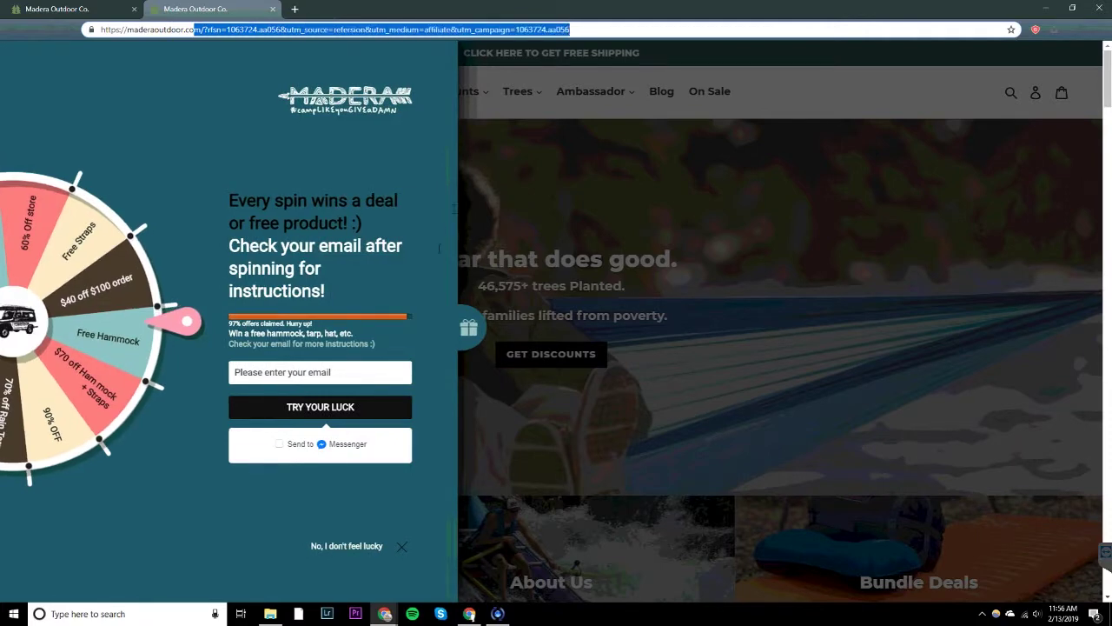
pyautogui.click(403, 547)
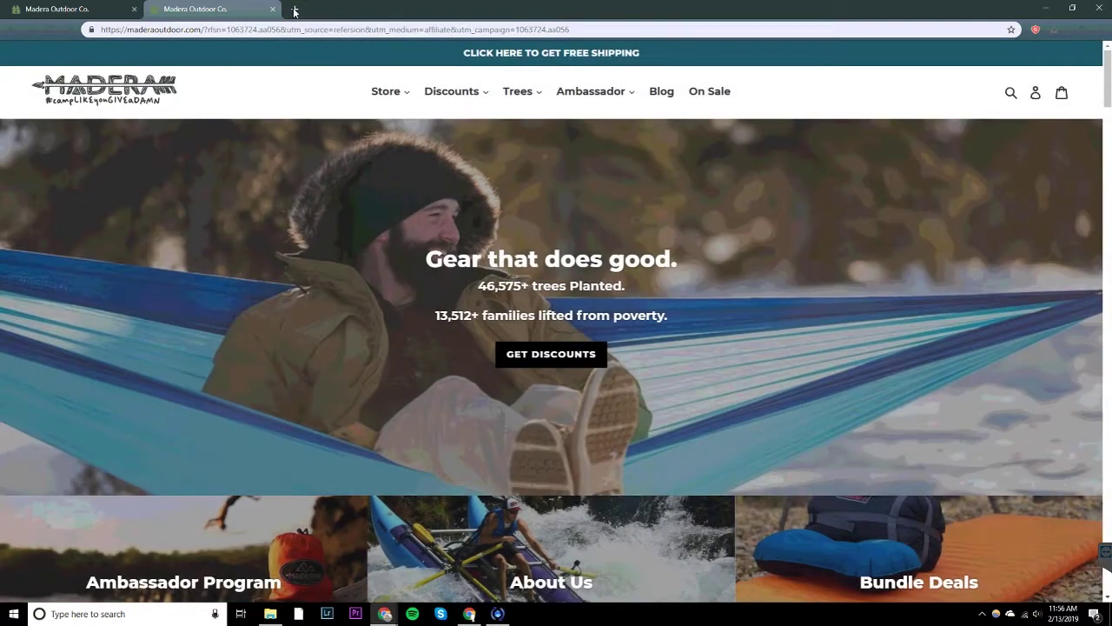
# In a new tab, replace the address with 'domains' to load the Google Domains homepage
pyautogui.click(295, 9)
pyautogui.write('n')
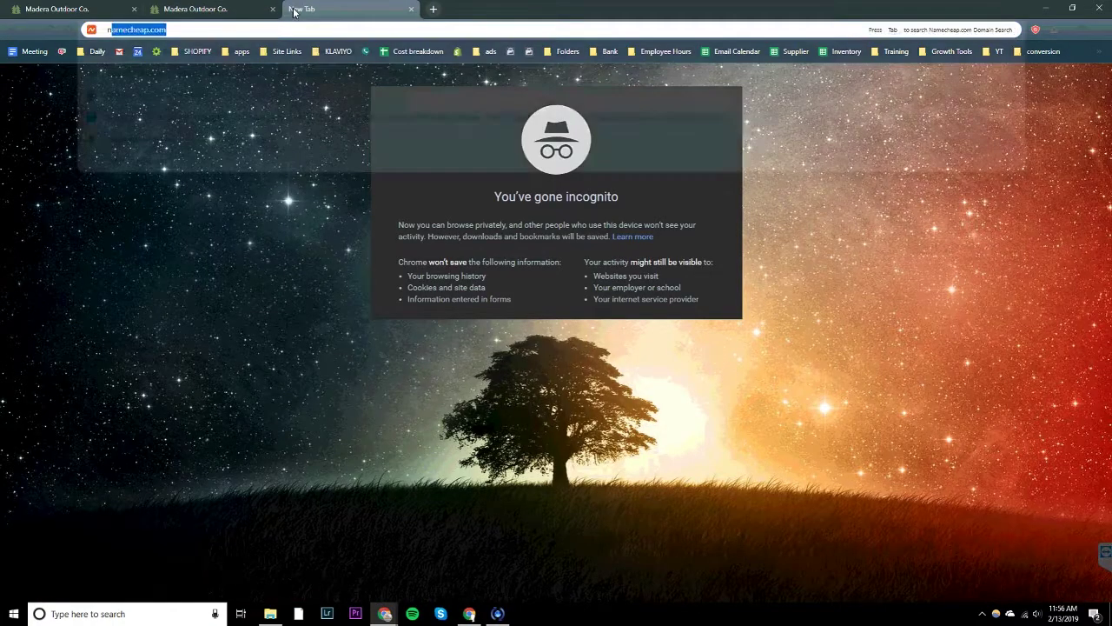
pyautogui.write('atehammock')
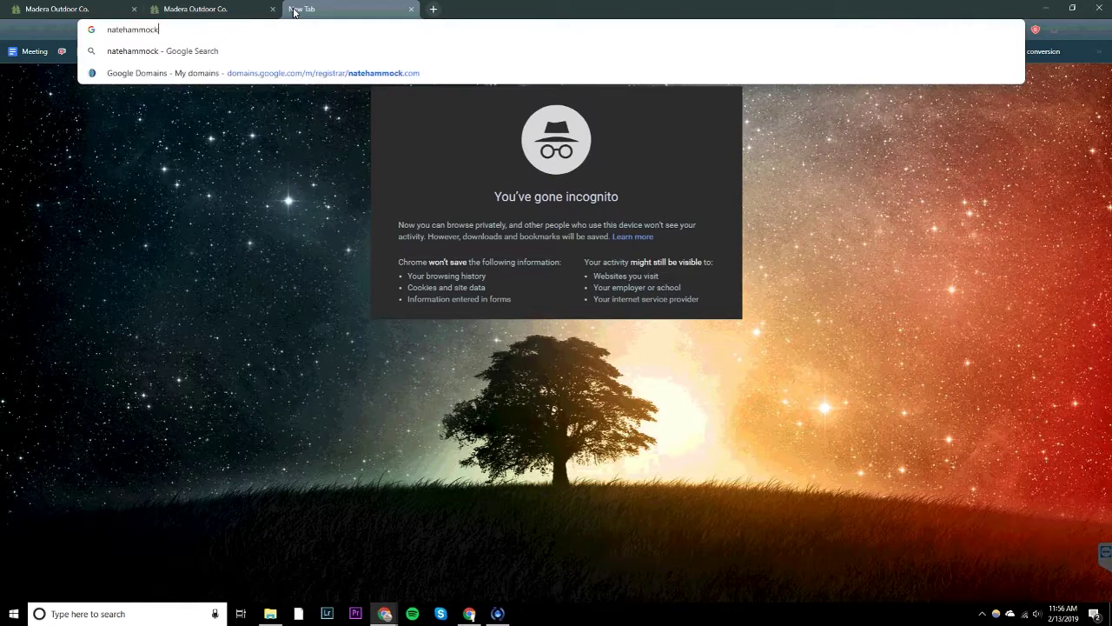
pyautogui.write('.com')
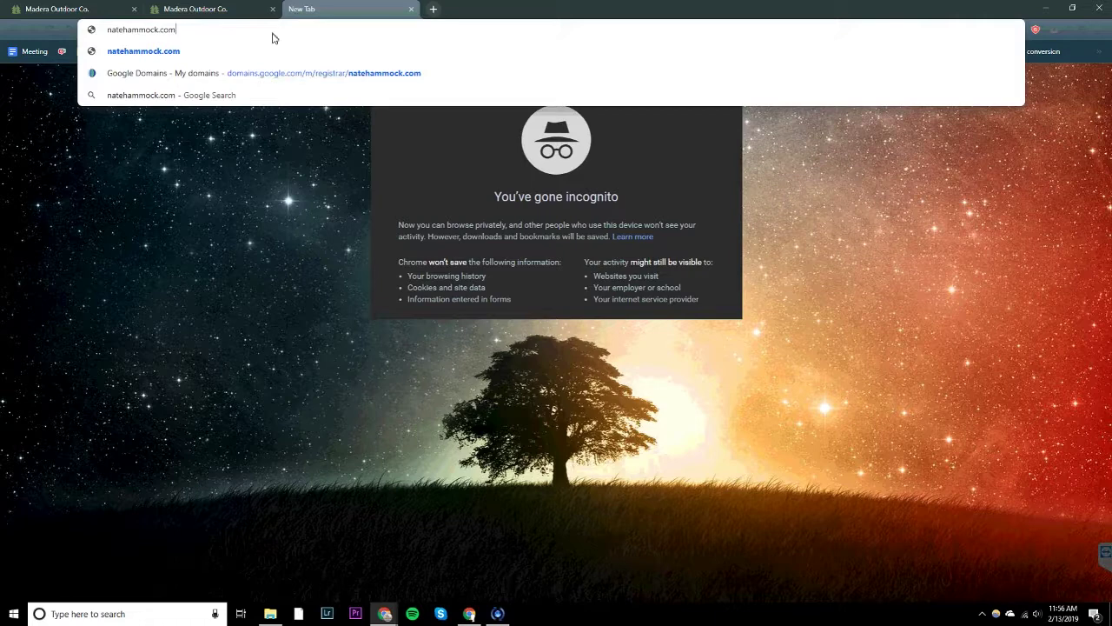
pyautogui.tripleClick(271, 28)
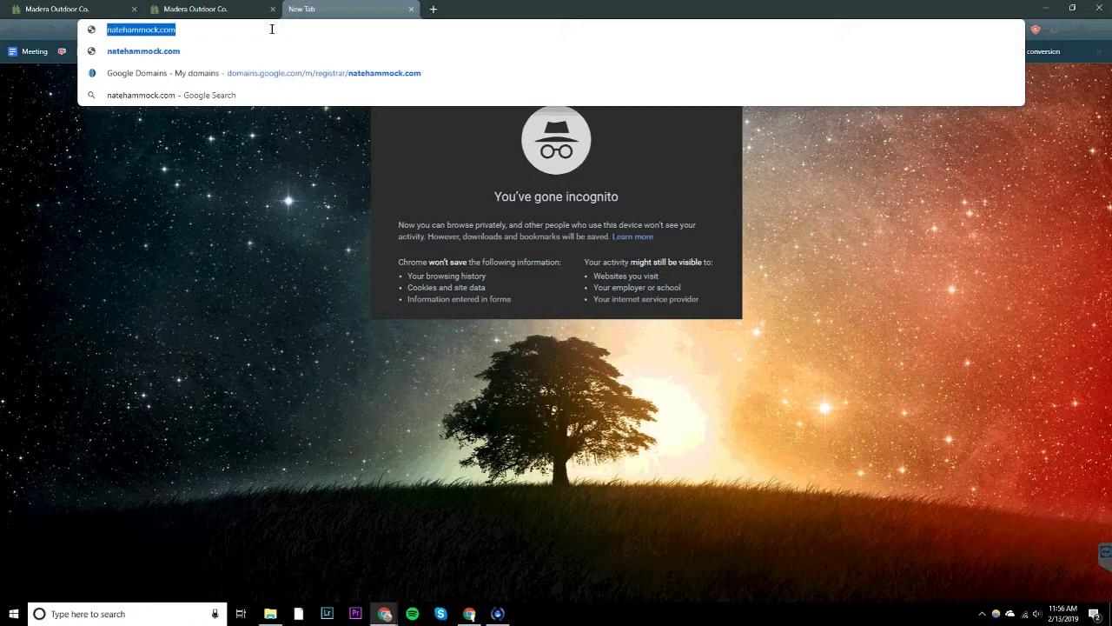
pyautogui.write('d')
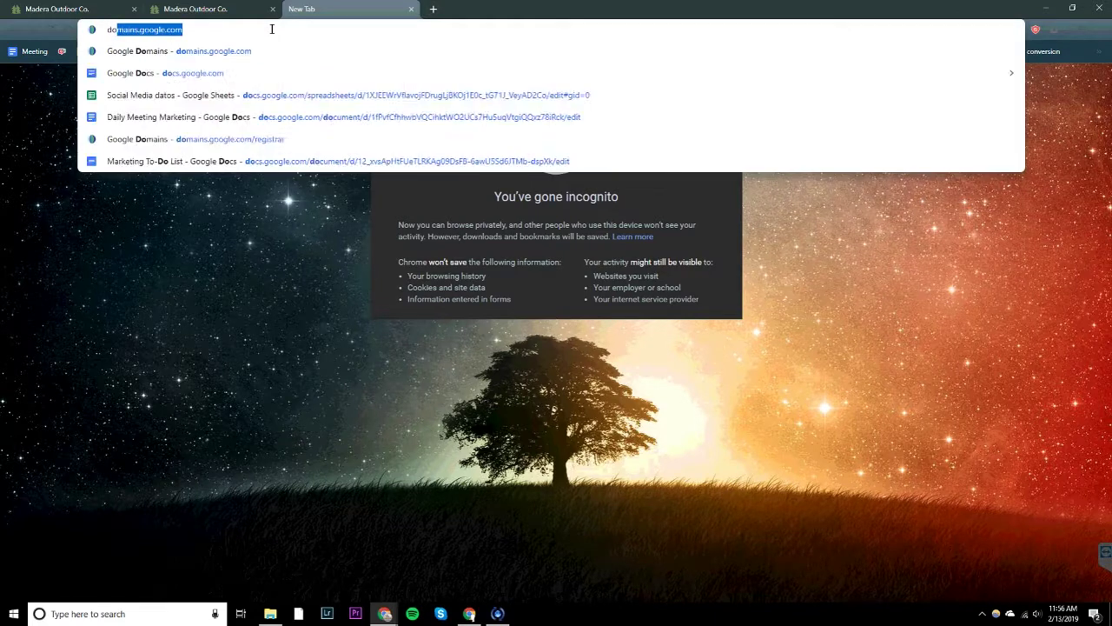
pyautogui.write('omains')
pyautogui.press('Return')
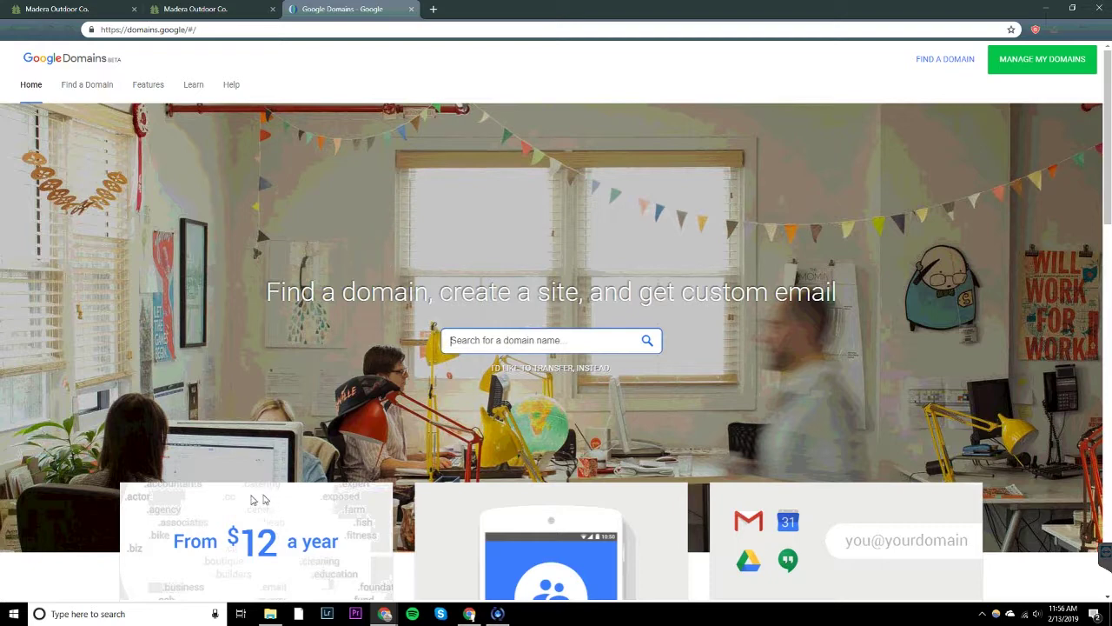
# Jump to FIND A DOMAIN and place the cursor in the 'Search for a domain name' box
pyautogui.scroll(-1, 222, 513)
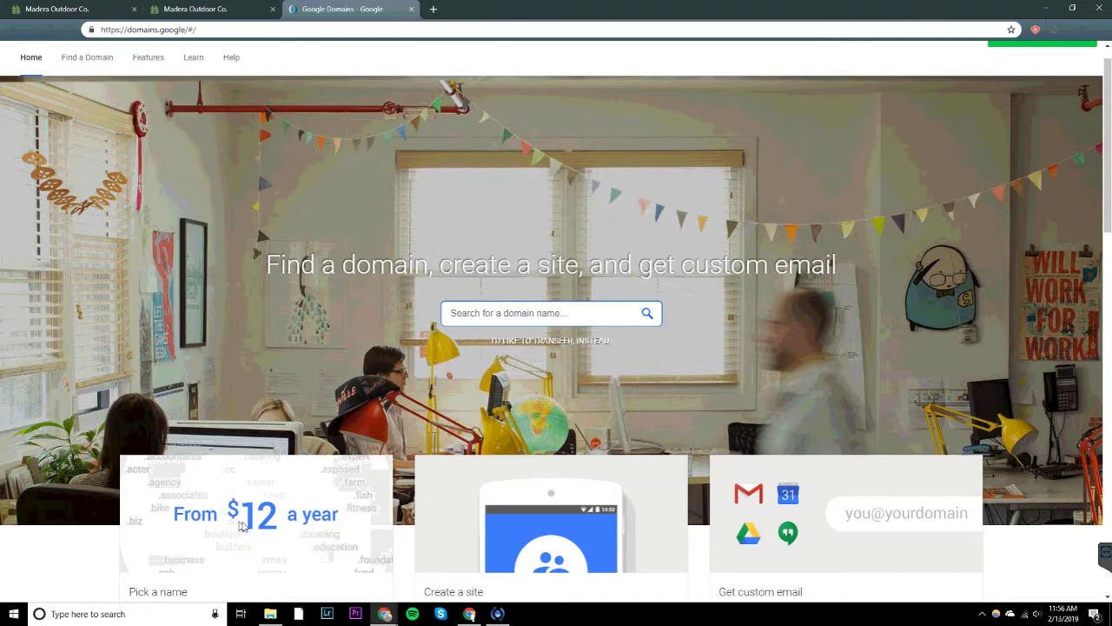
pyautogui.scroll(1, 314, 363)
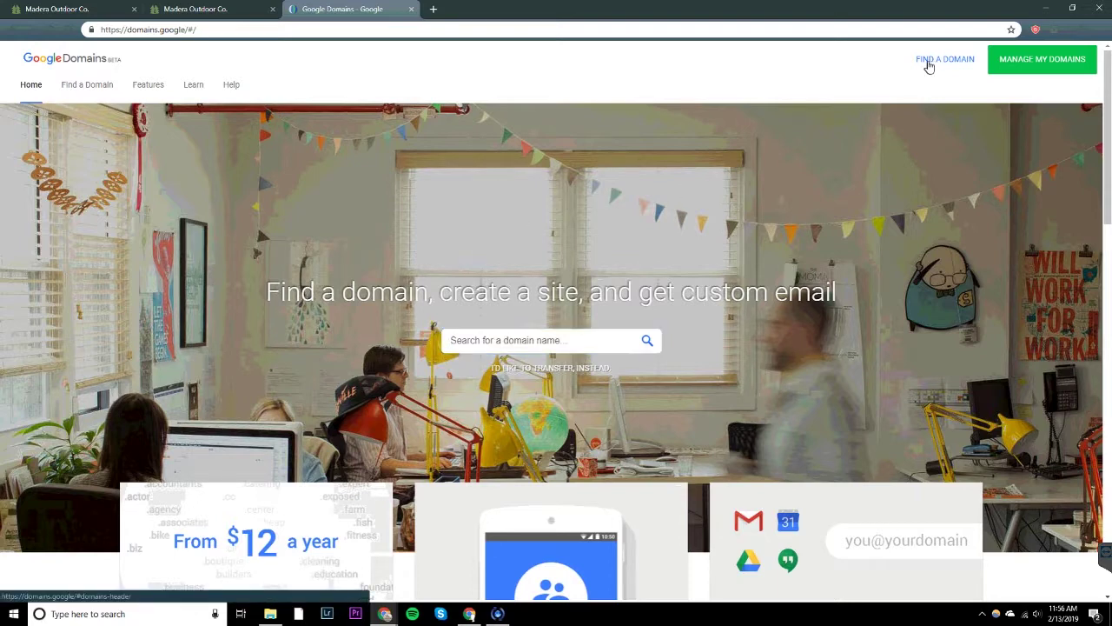
pyautogui.click(928, 65)
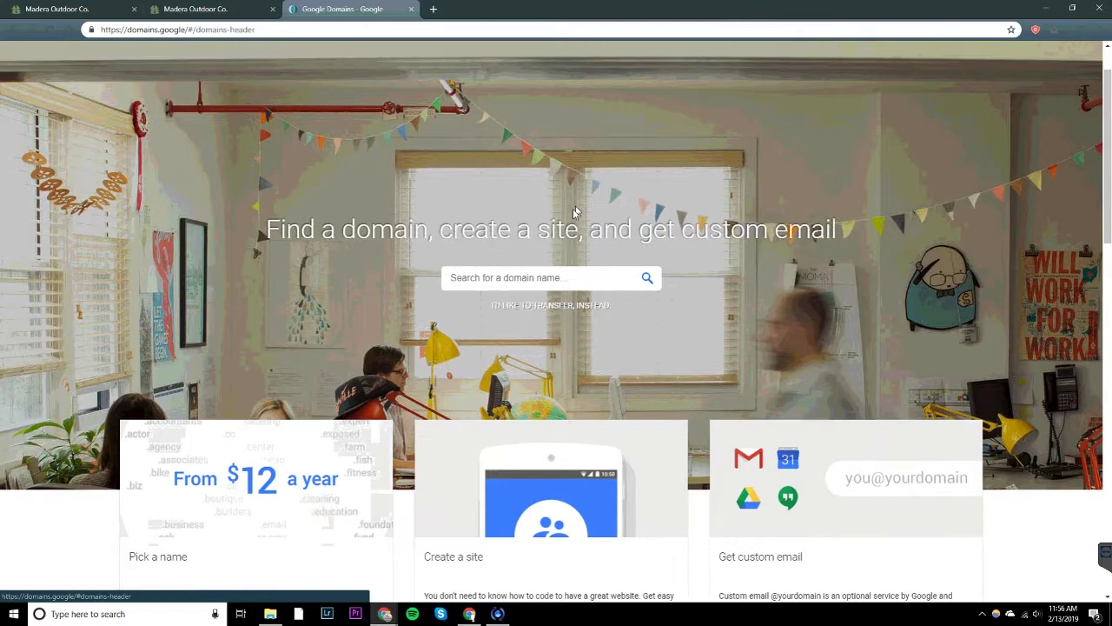
pyautogui.click(525, 280)
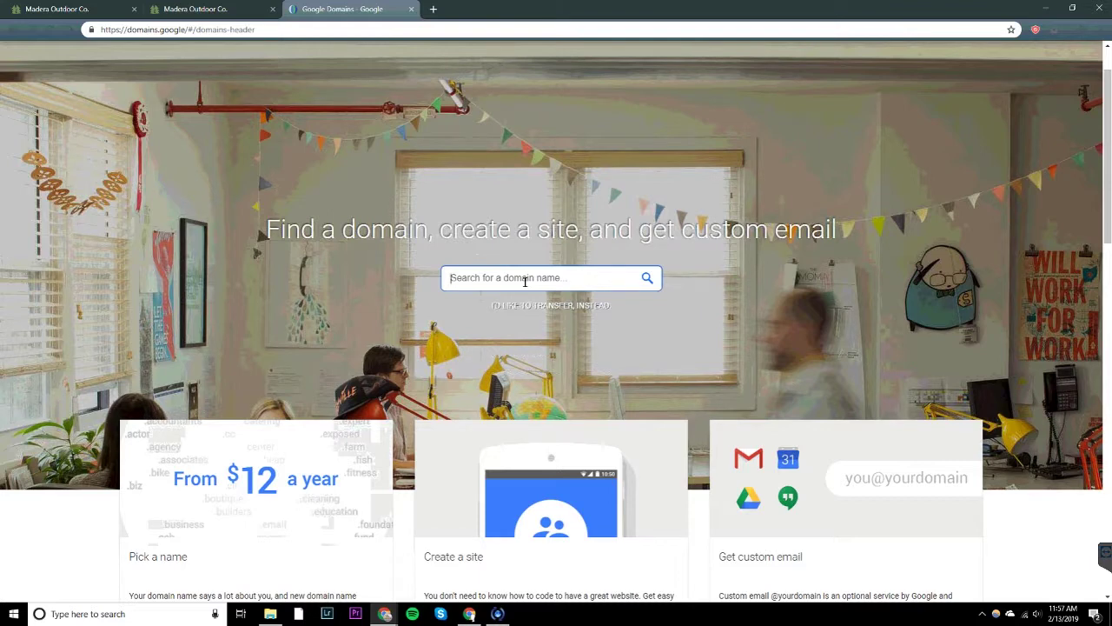
# Search for 'ambassadorlink com' to see .com is taken and other endings are for sale
pyautogui.write('a')
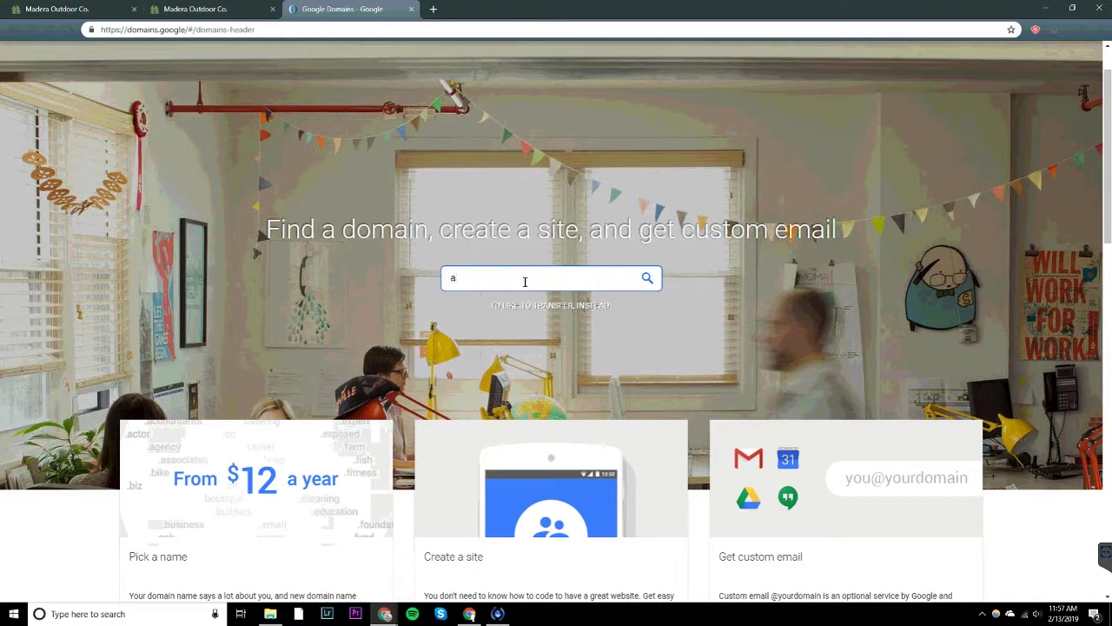
pyautogui.press('BackSpace')
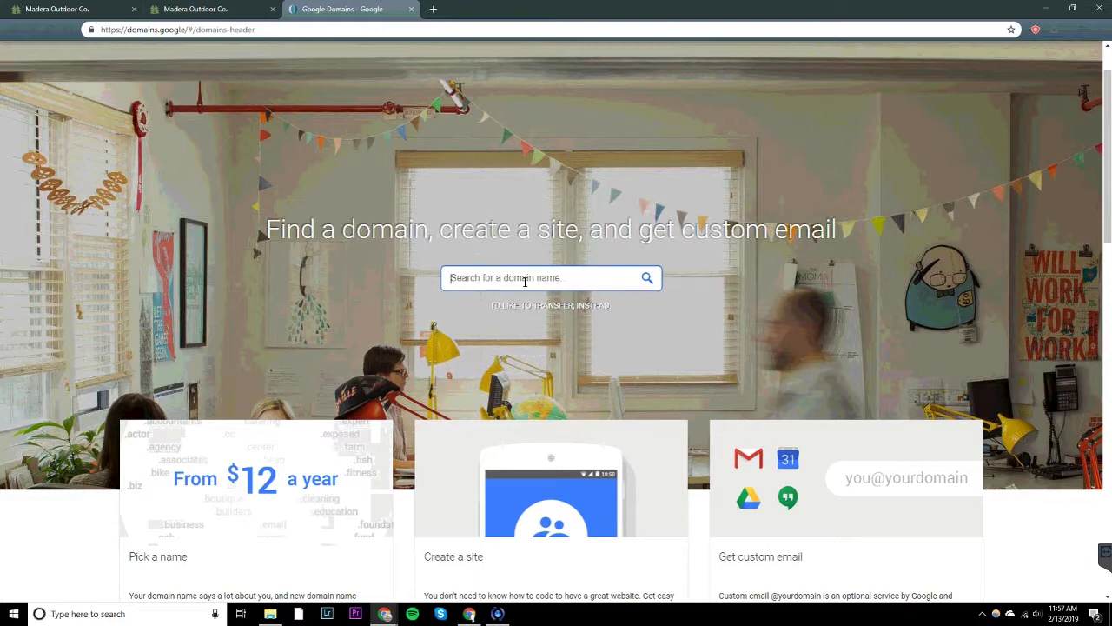
pyautogui.write('amb')
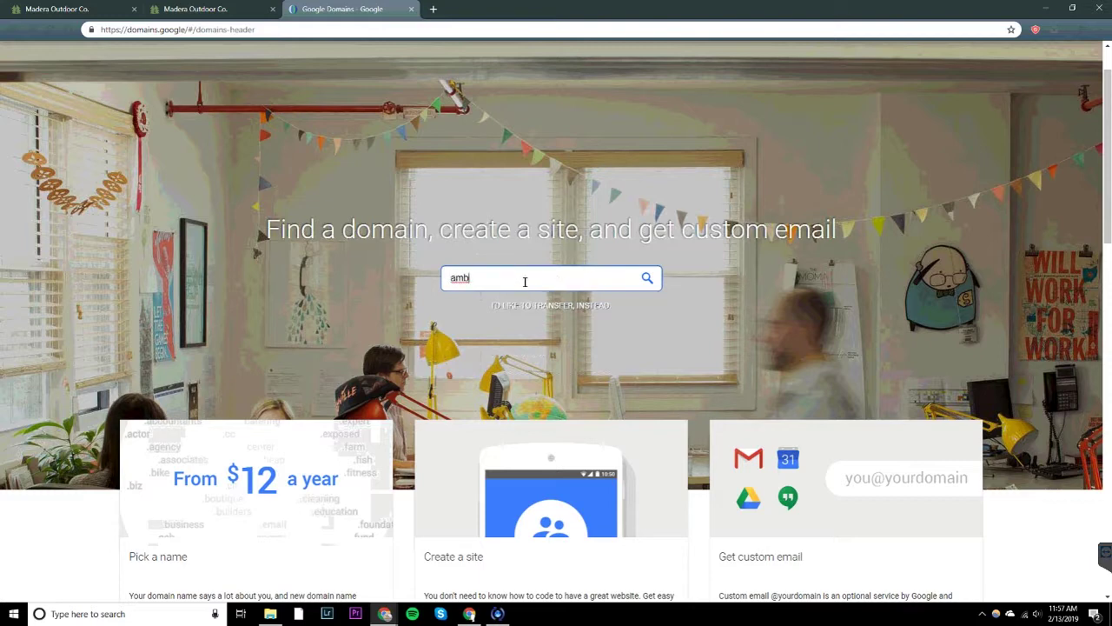
pyautogui.write('iassador')
pyautogui.write('lin')
pyautogui.write('k com')
pyautogui.press('Return')
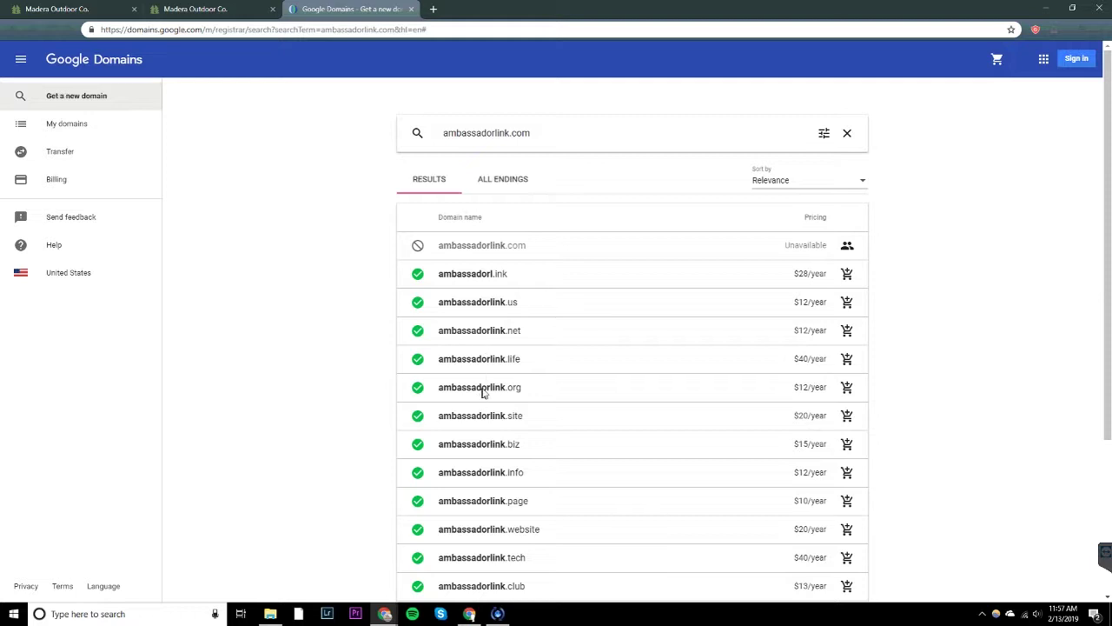
# Replace the previous search with adamhammock.com and check its availability
pyautogui.tripleClick(500, 132)
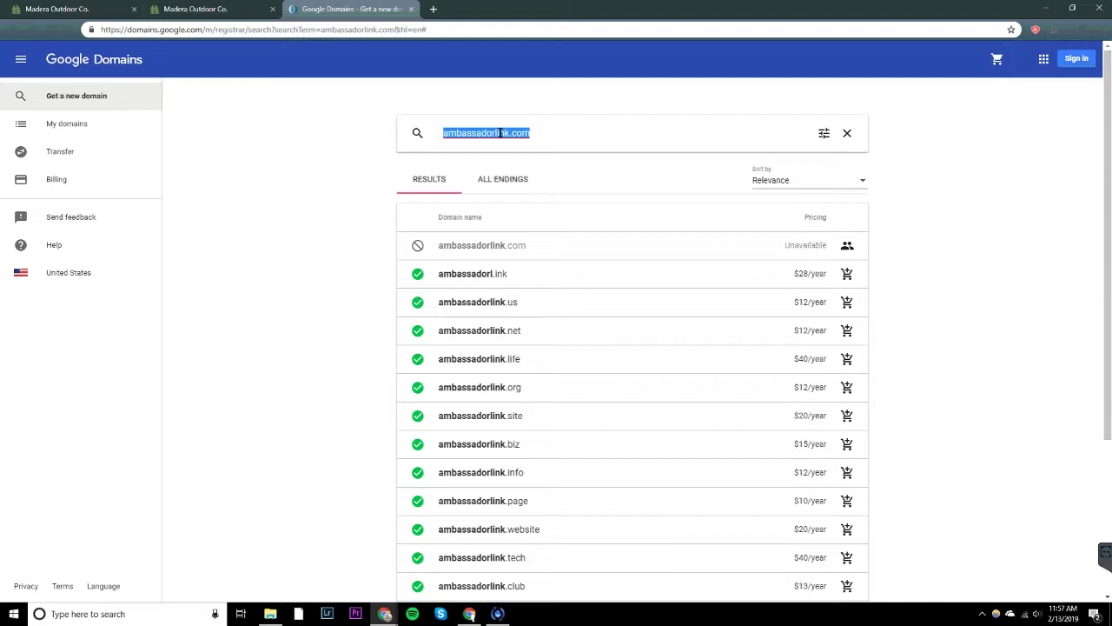
pyautogui.write('adamhammo')
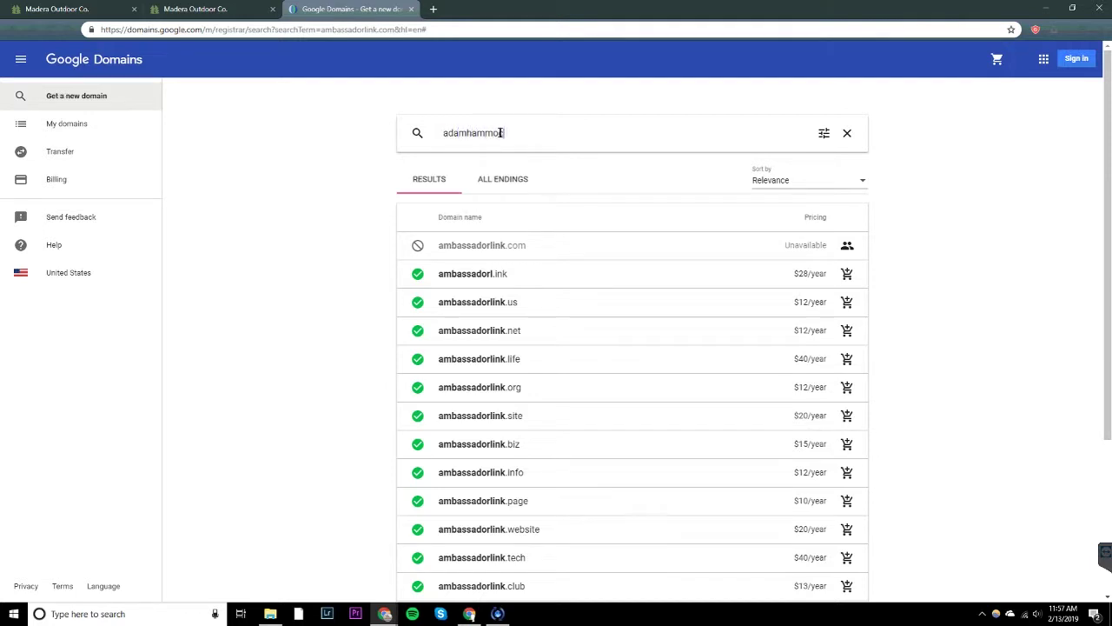
pyautogui.write('ck.com')
pyautogui.press('Return')
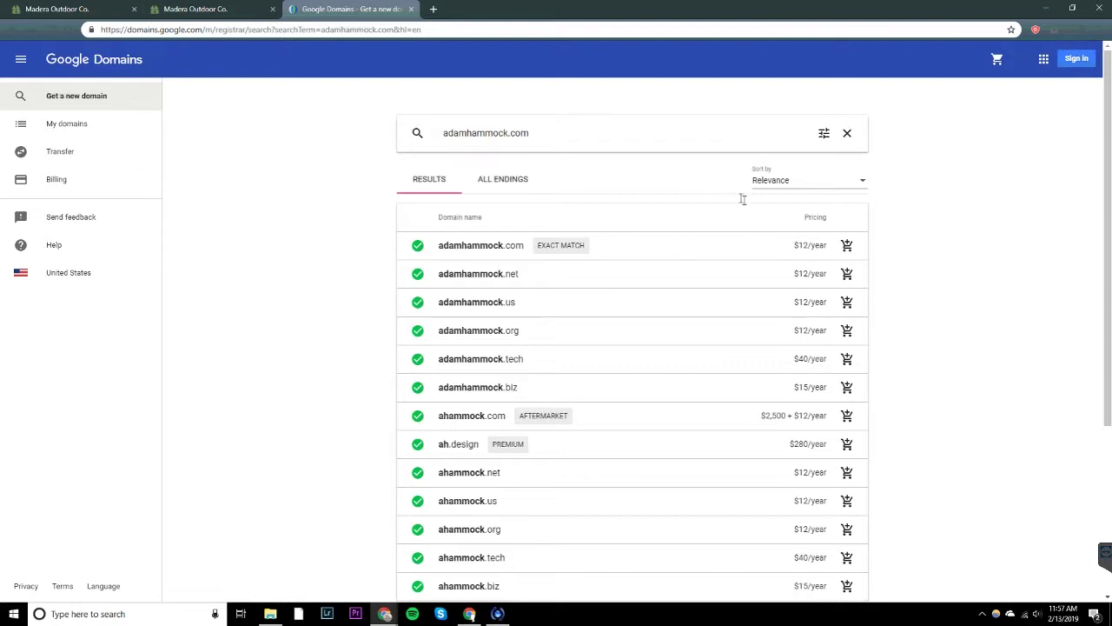
# Add adamhammock.com to the cart and check out to register it
pyautogui.click(847, 248)
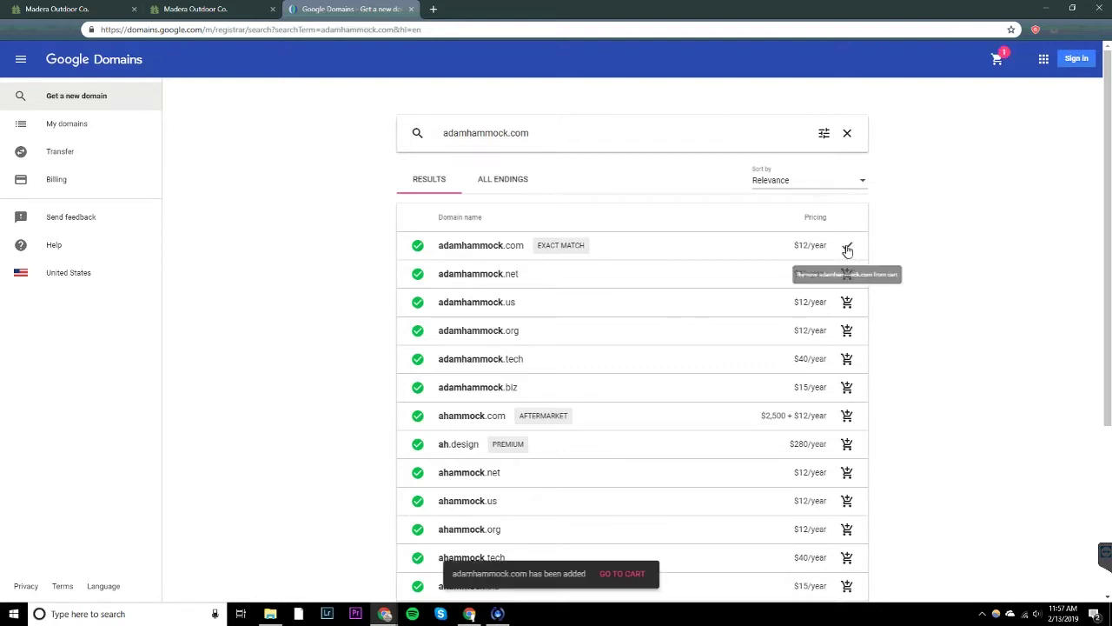
pyautogui.click(1001, 59)
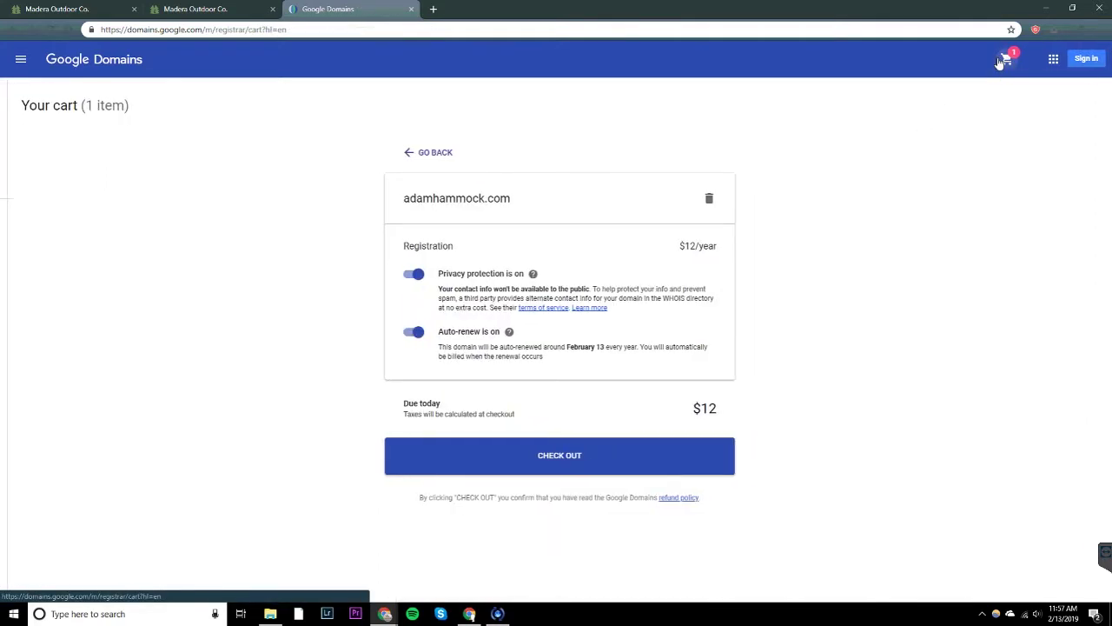
pyautogui.click(561, 461)
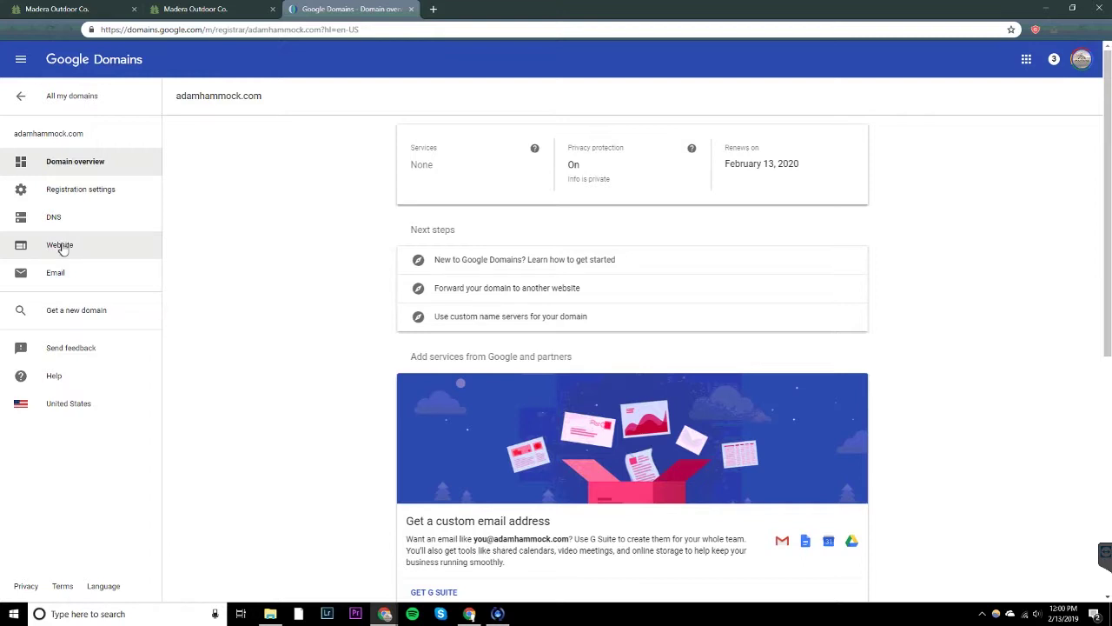
# Choose Website > Forward for adamhammock.com and focus the empty Website URL field
pyautogui.click(60, 247)
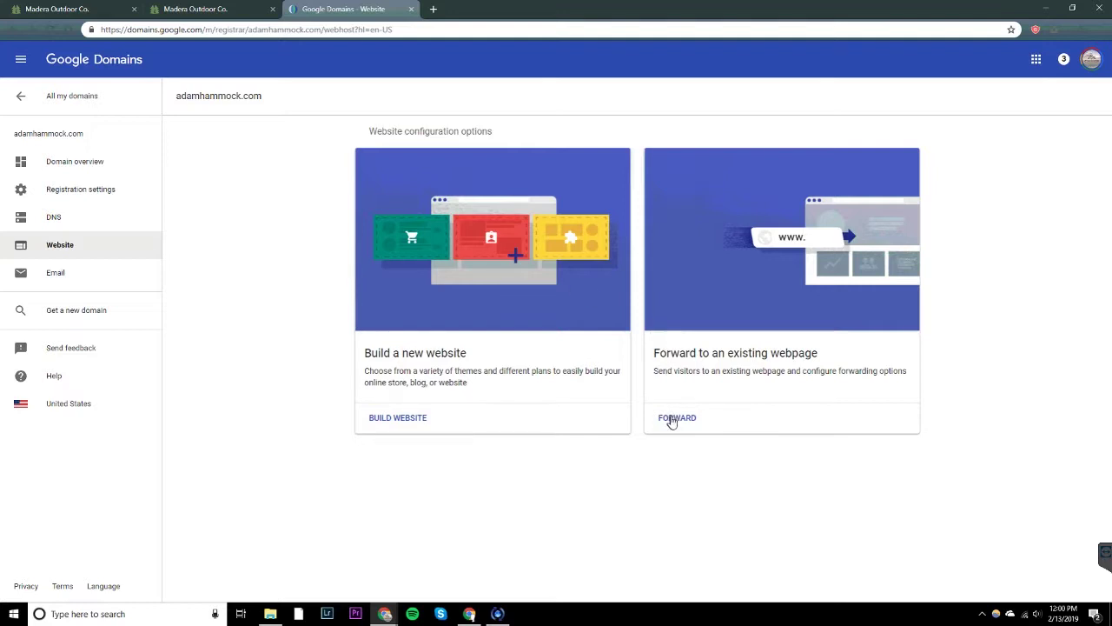
pyautogui.click(671, 420)
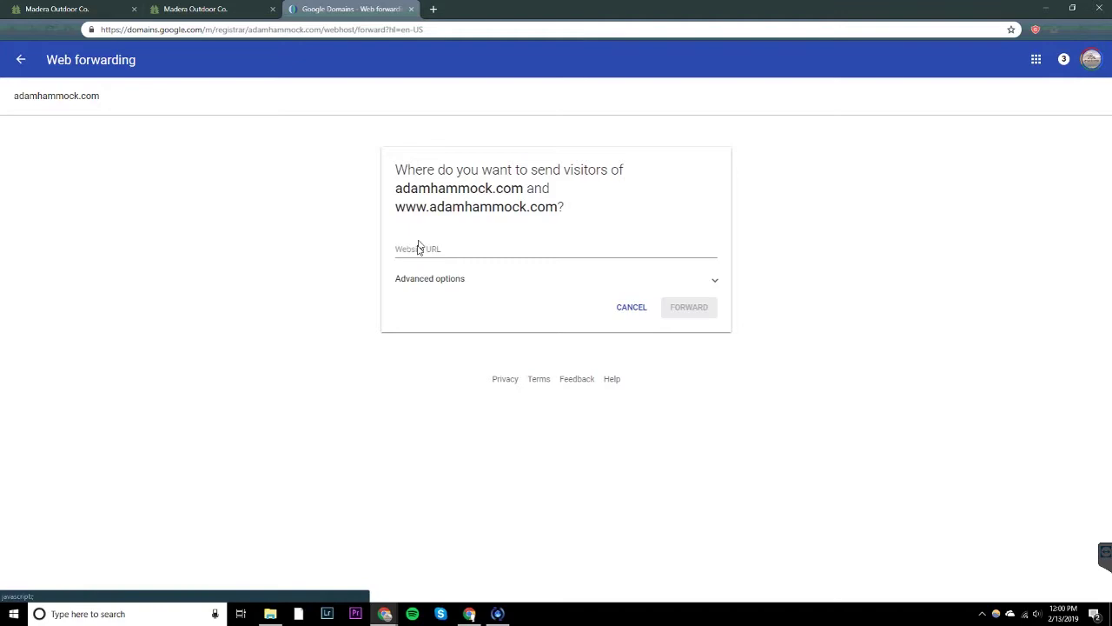
pyautogui.click(415, 249)
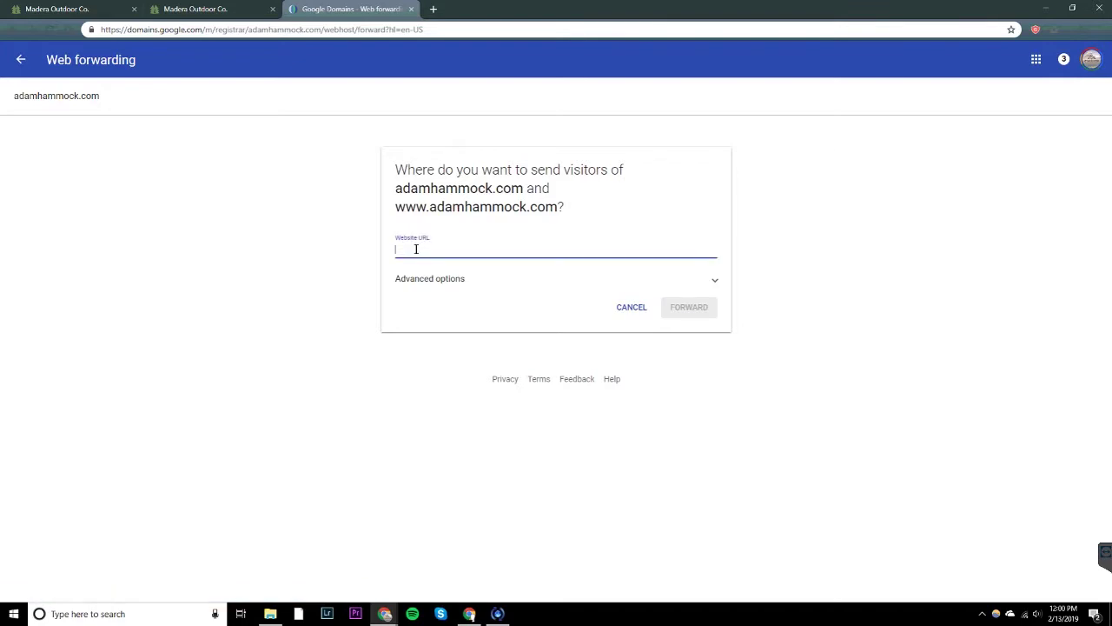
# In a new tab, go to the Madera Outdoor site and sign into the Ambassador Dashboard
pyautogui.click(433, 9)
pyautogui.write('maderaoutdoor.com')
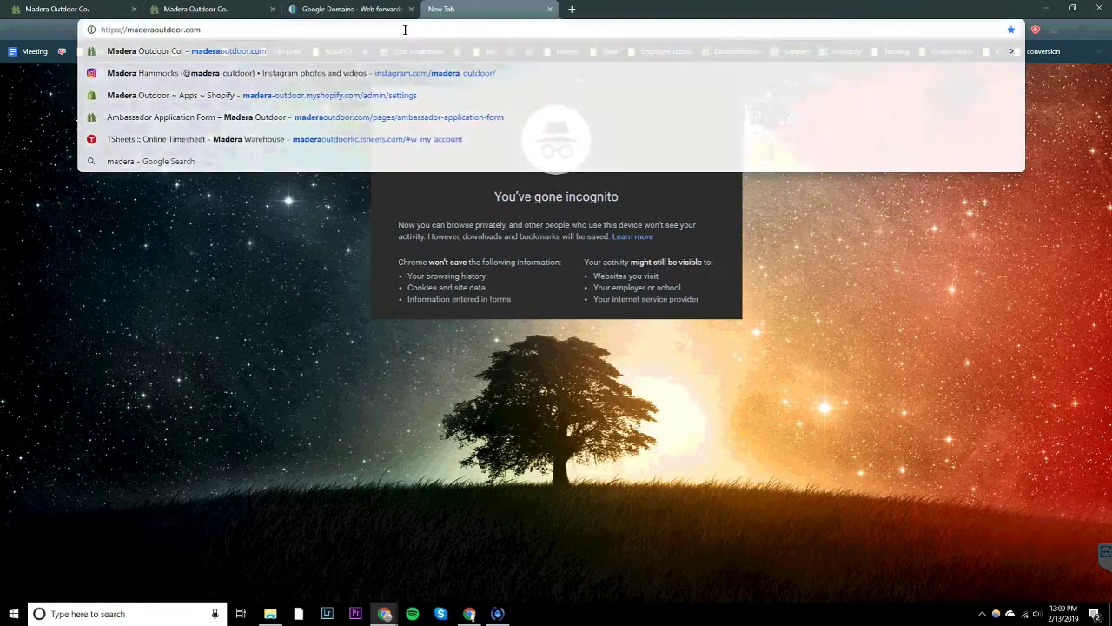
pyautogui.press('Return')
pyautogui.click(585, 153)
pyautogui.click(549, 323)
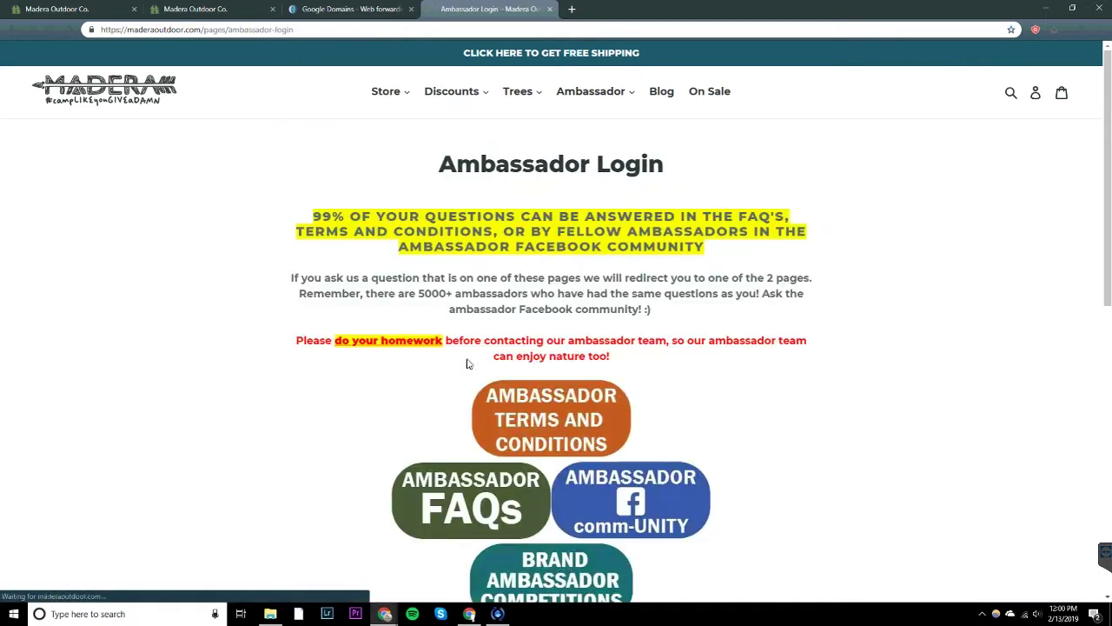
pyautogui.scroll(-3, 465, 365)
pyautogui.scroll(-2, 529, 372)
pyautogui.click(529, 372)
pyautogui.click(461, 273)
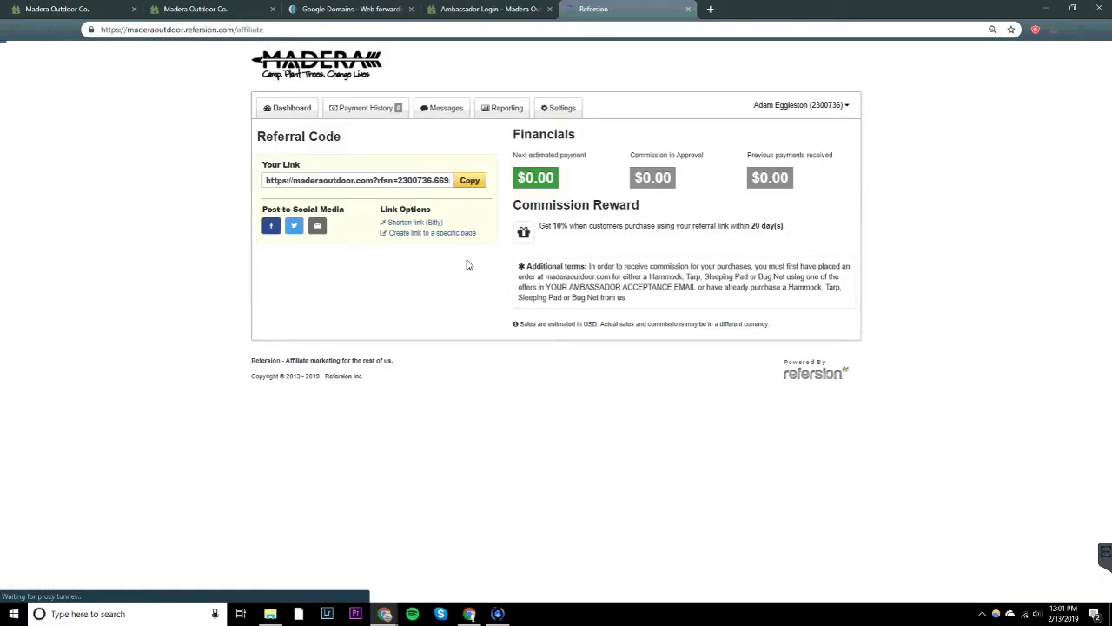
# Copy 'Your Link' from the Refersion dashboard and return to the Google Domains forwarding tab
pyautogui.click(469, 180)
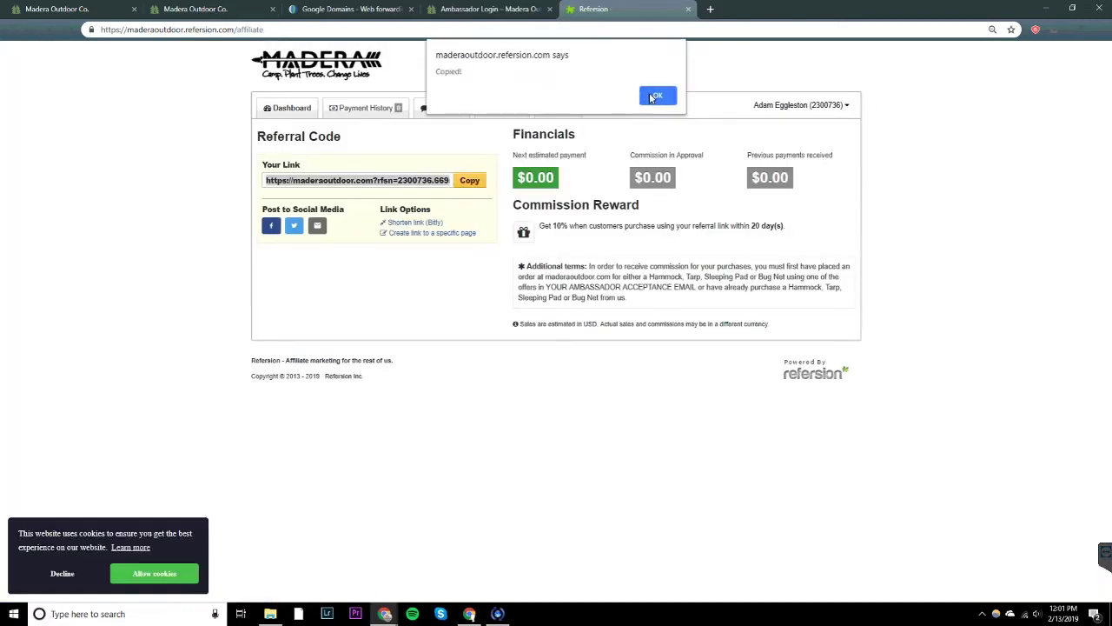
pyautogui.click(652, 96)
pyautogui.click(470, 180)
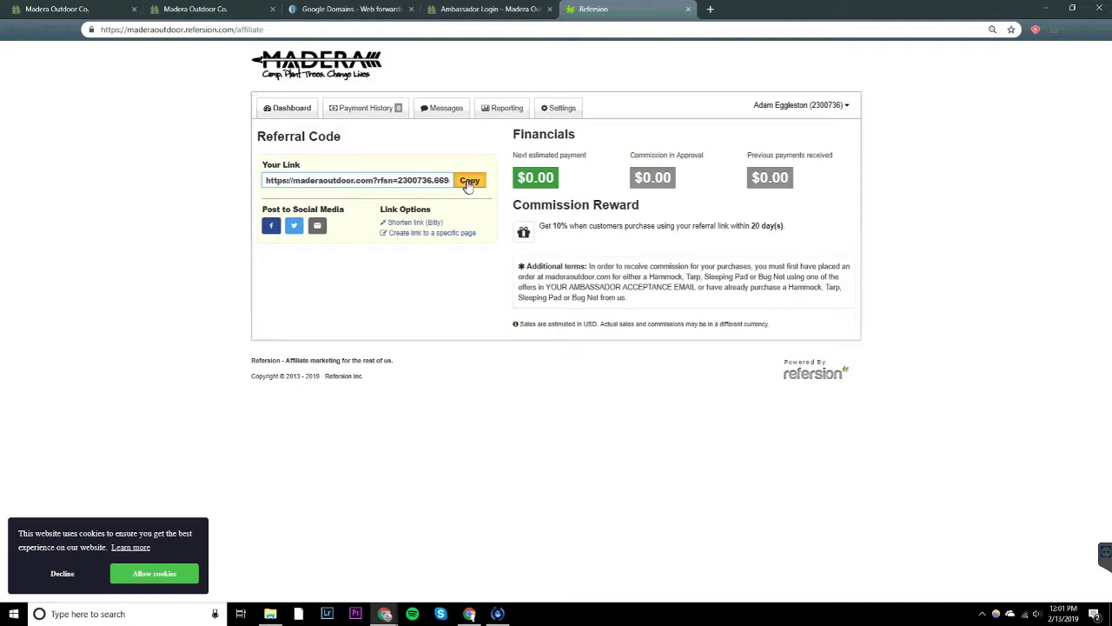
pyautogui.click(331, 9)
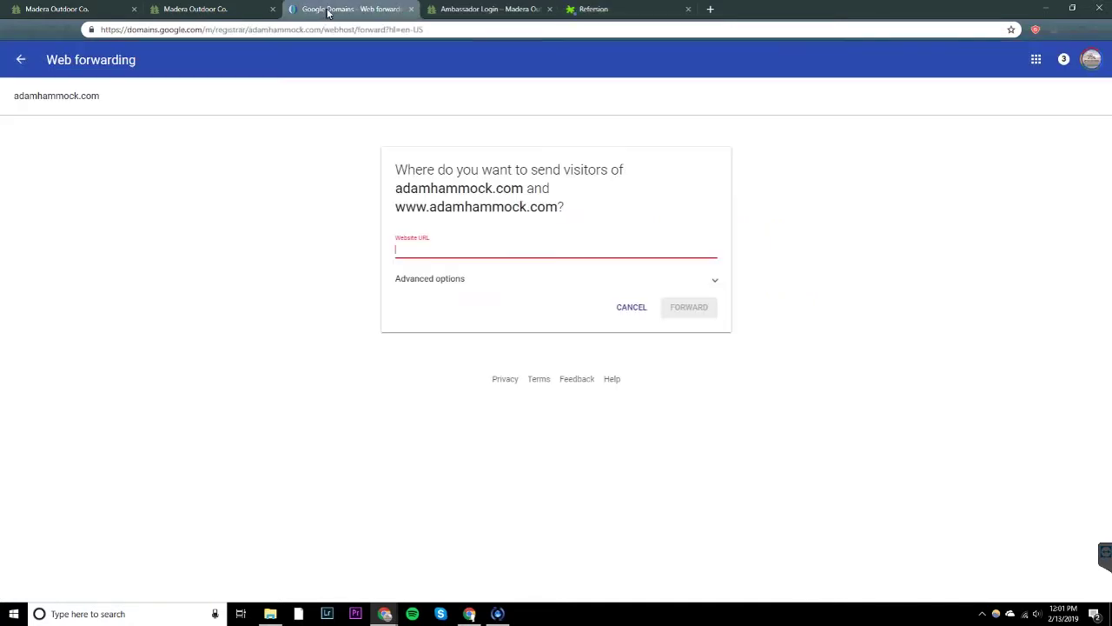
# Paste the Refersion referral link as the Website URL and save it as a 302 forward
pyautogui.rightClick(415, 249)
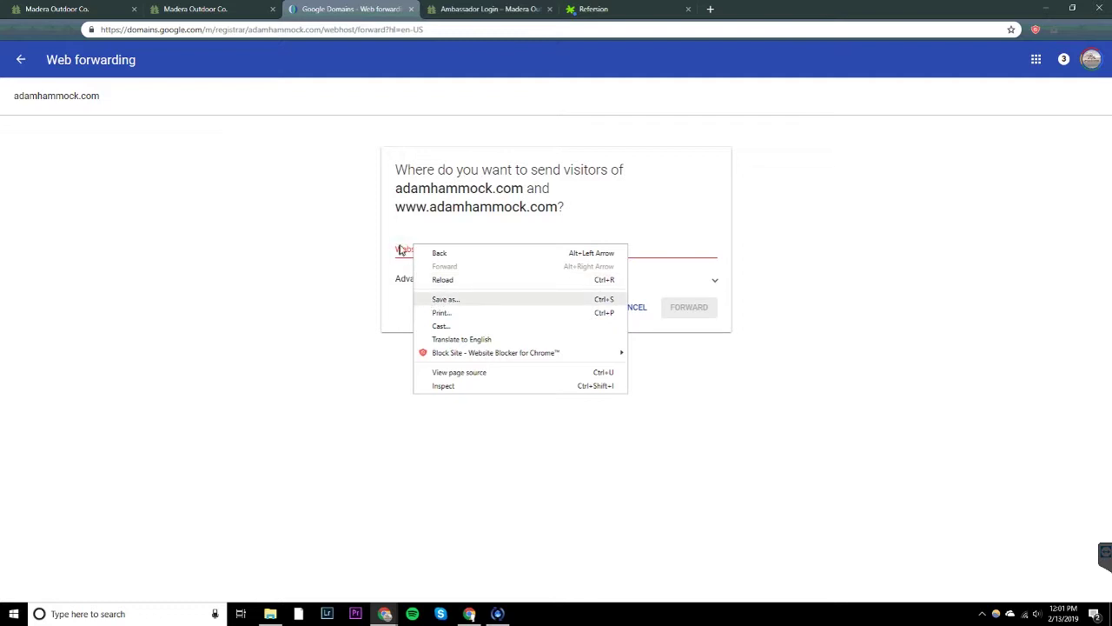
pyautogui.click(400, 249)
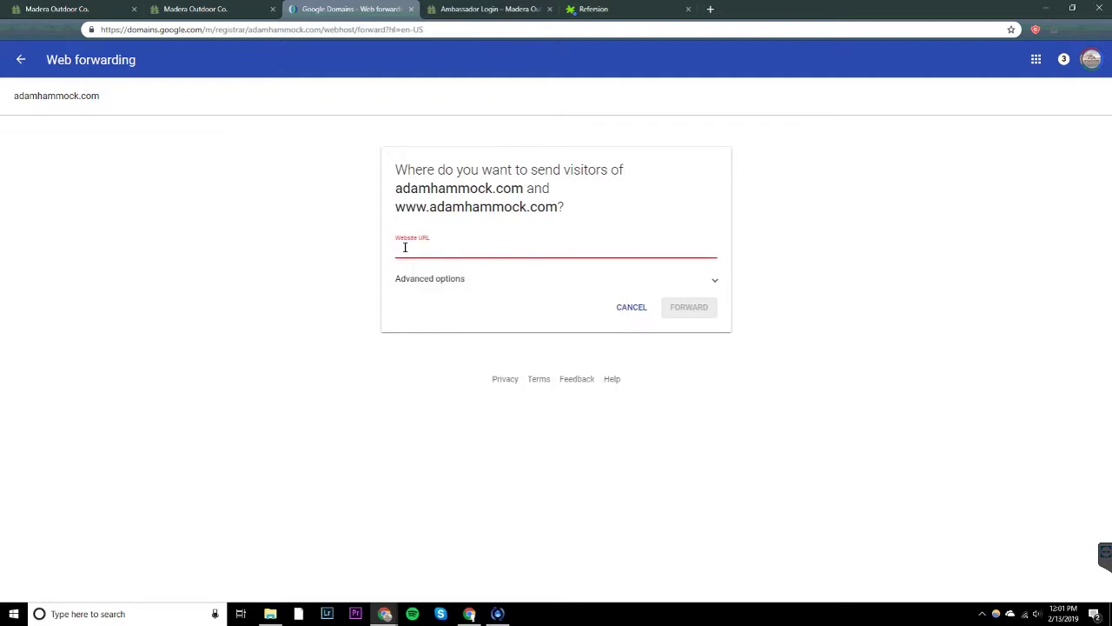
pyautogui.hotkey('ctrl', 'v')
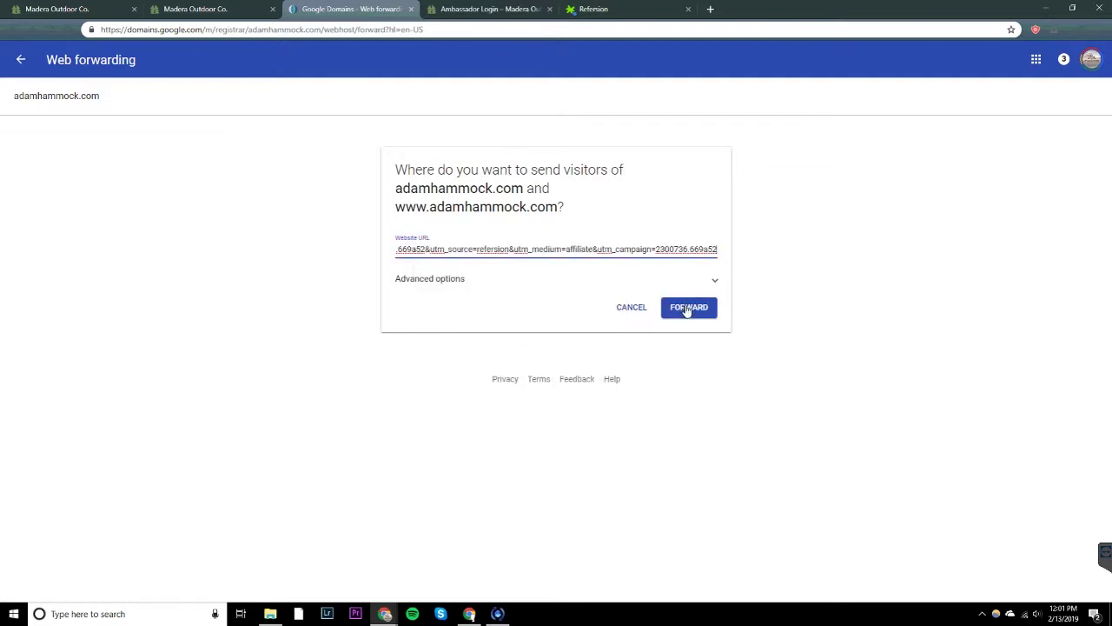
pyautogui.click(686, 311)
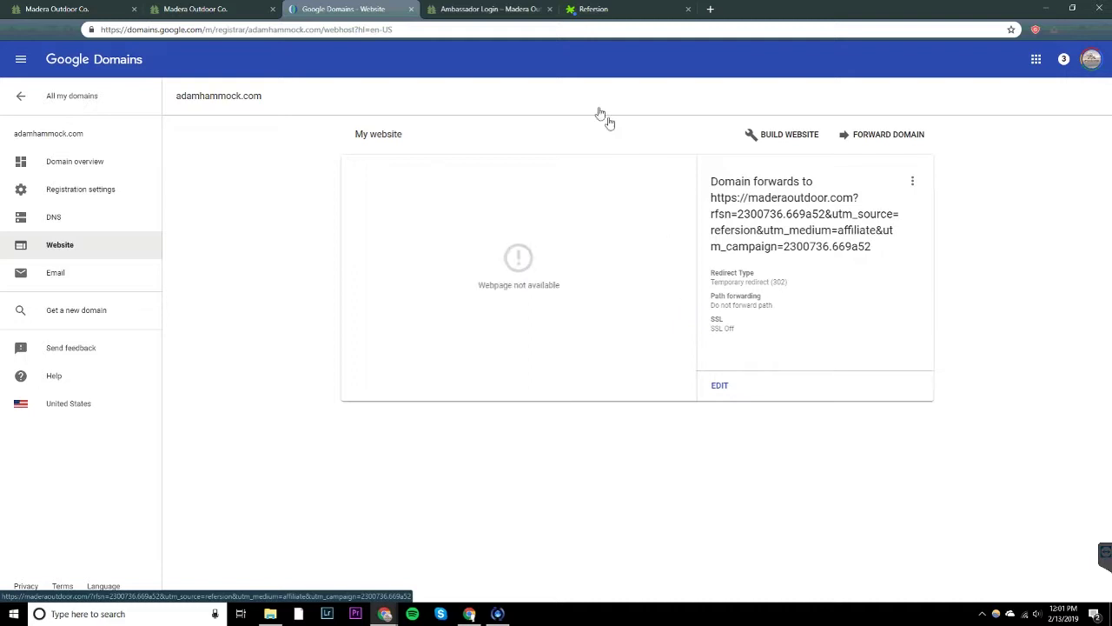
# Open a new incognito tab and enter adamhammock.com to test the forward
pyautogui.click(708, 11)
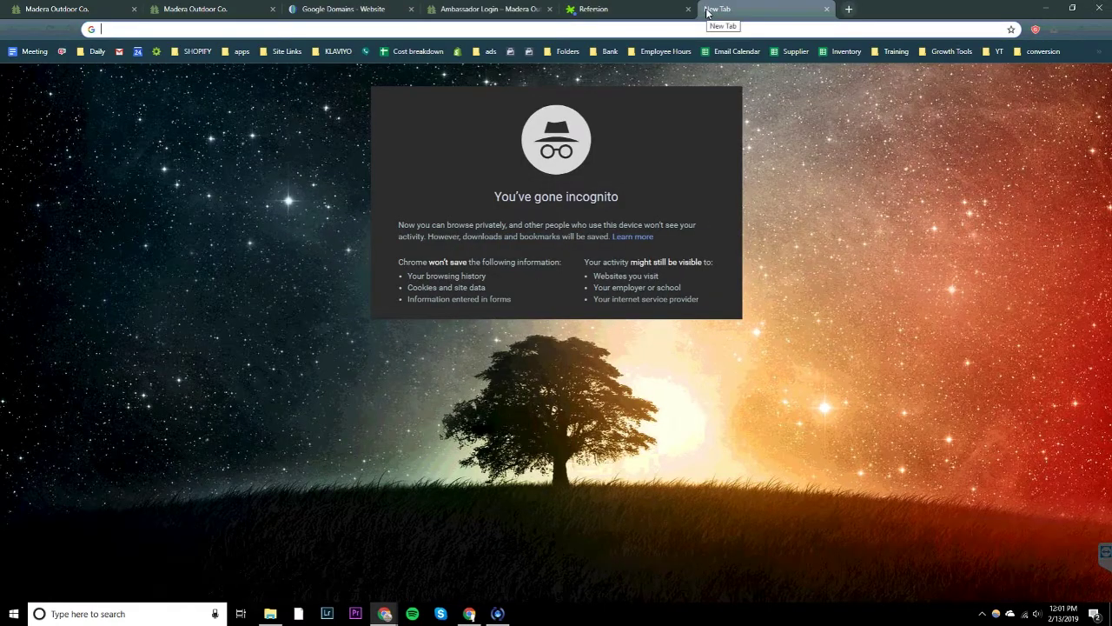
pyautogui.write('adamh')
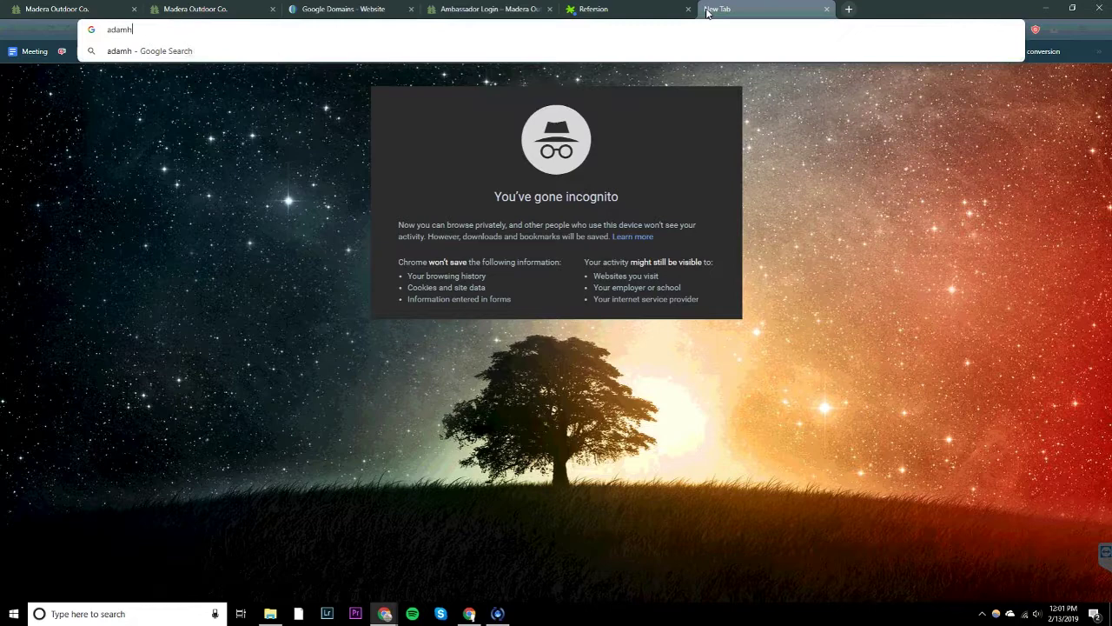
pyautogui.write('ammock.com')
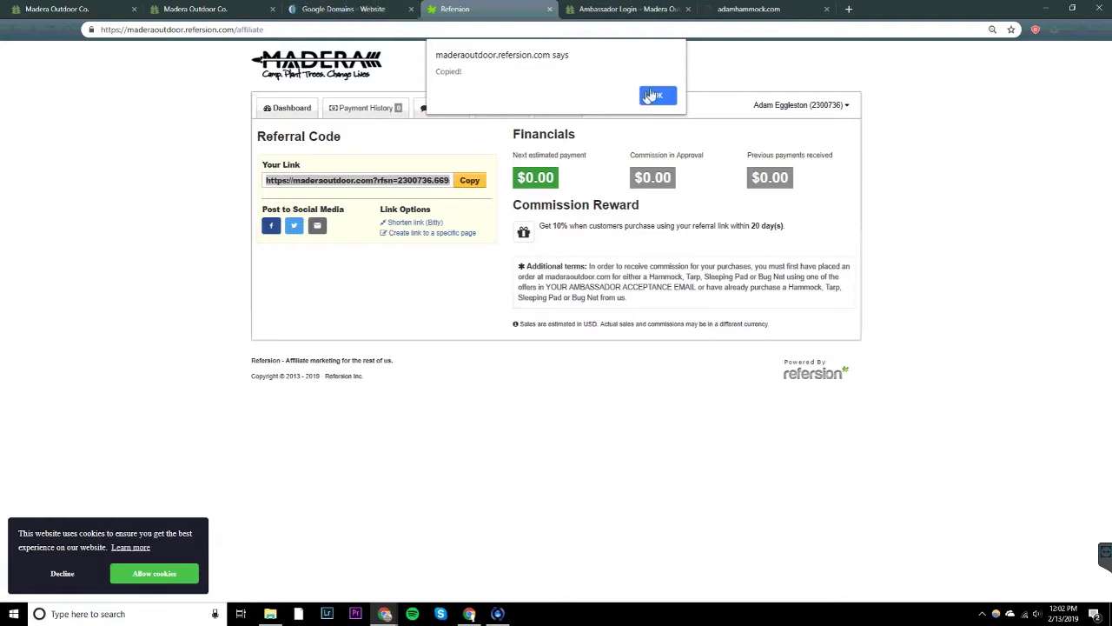
# Dismiss the copied-link confirmation on the Refersion affiliate dashboard
pyautogui.click(656, 97)
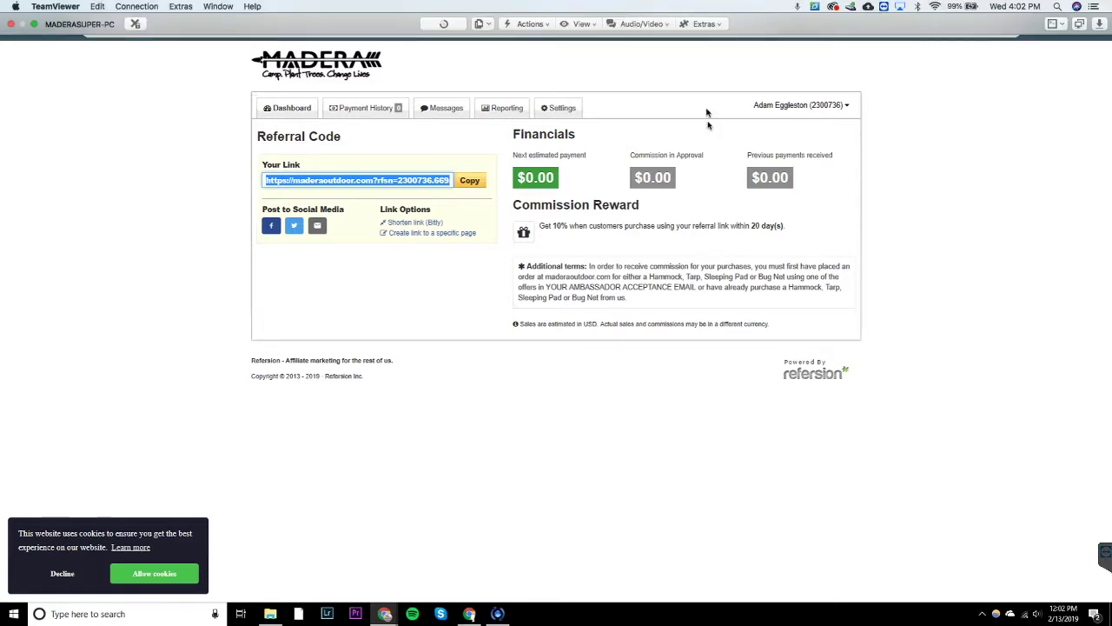
# Open the Buy 1 Hammock Get 2 FREE page from the store's sale offers and copy its address
pyautogui.click(652, 15)
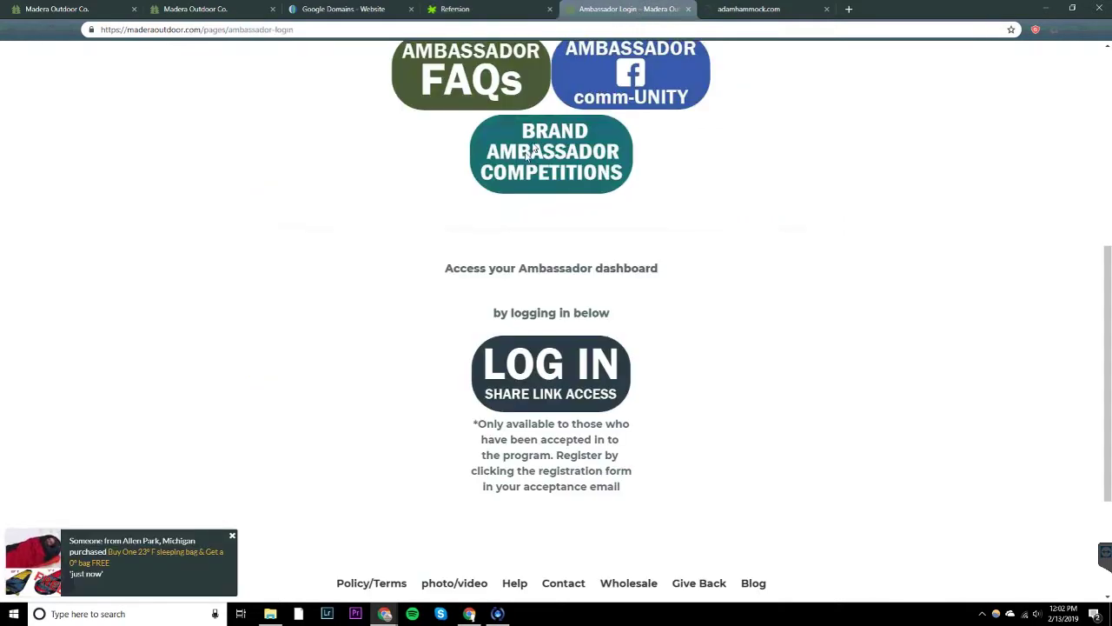
pyautogui.scroll(5, 510, 174)
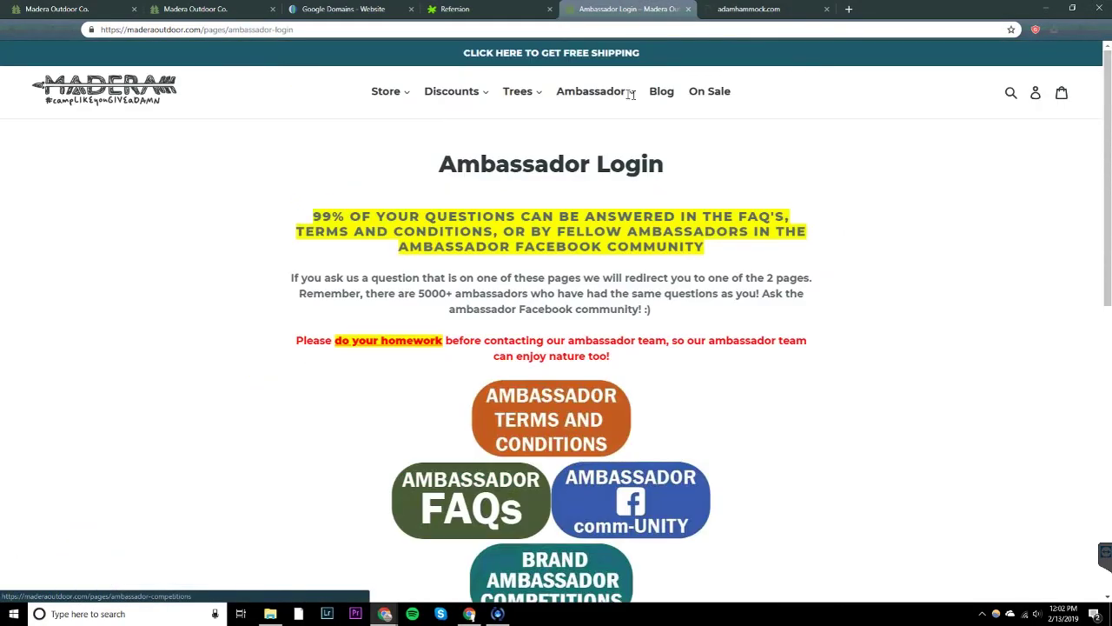
pyautogui.click(699, 96)
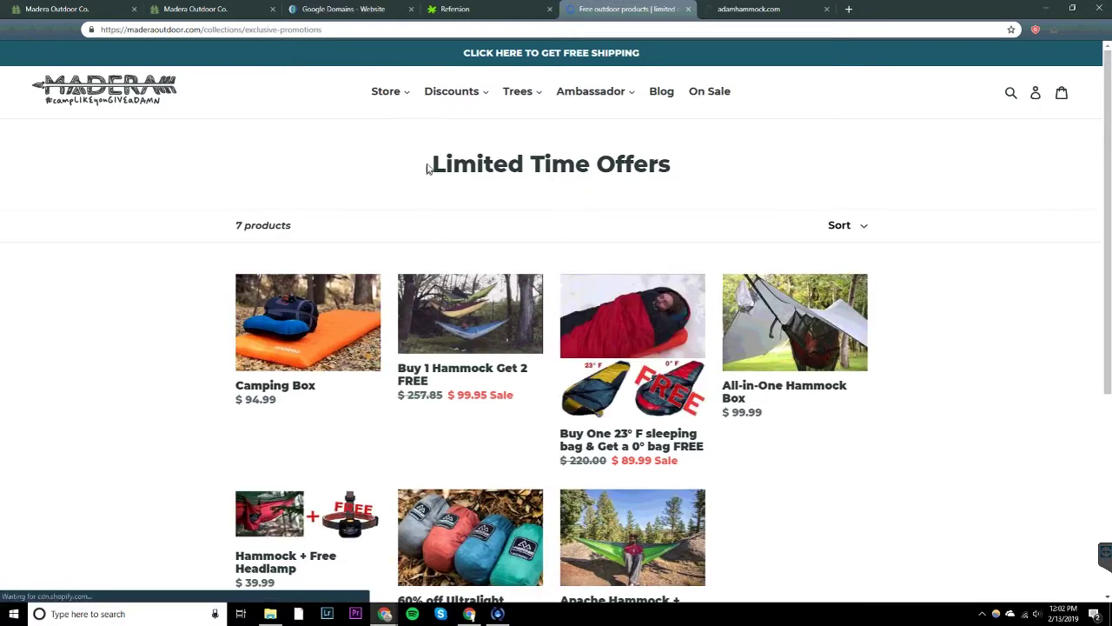
pyautogui.scroll(-1, 368, 224)
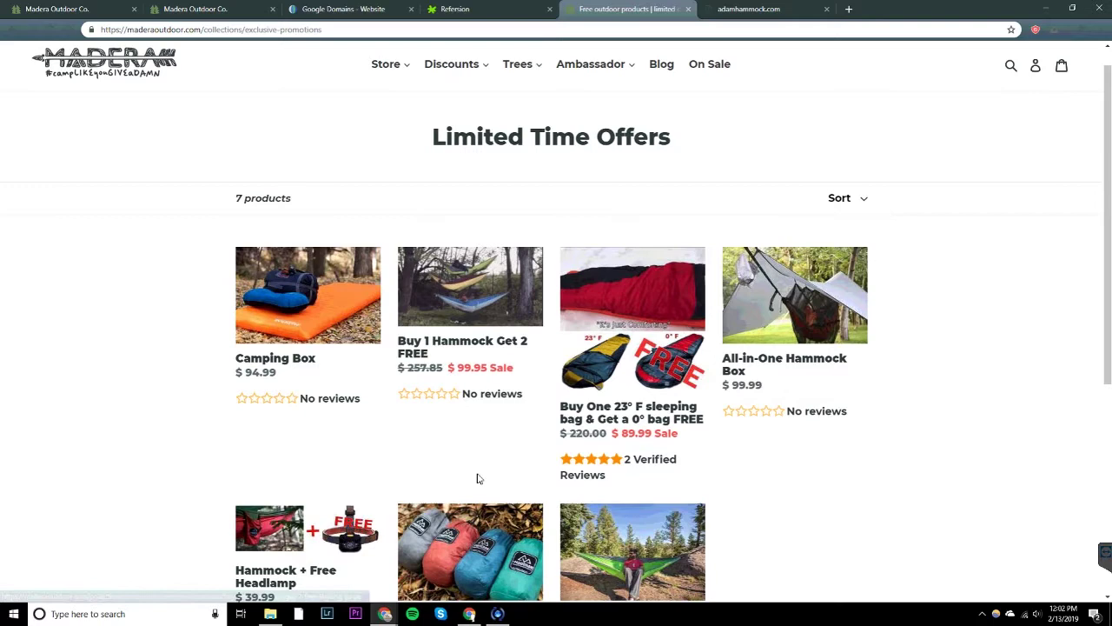
pyautogui.click(468, 306)
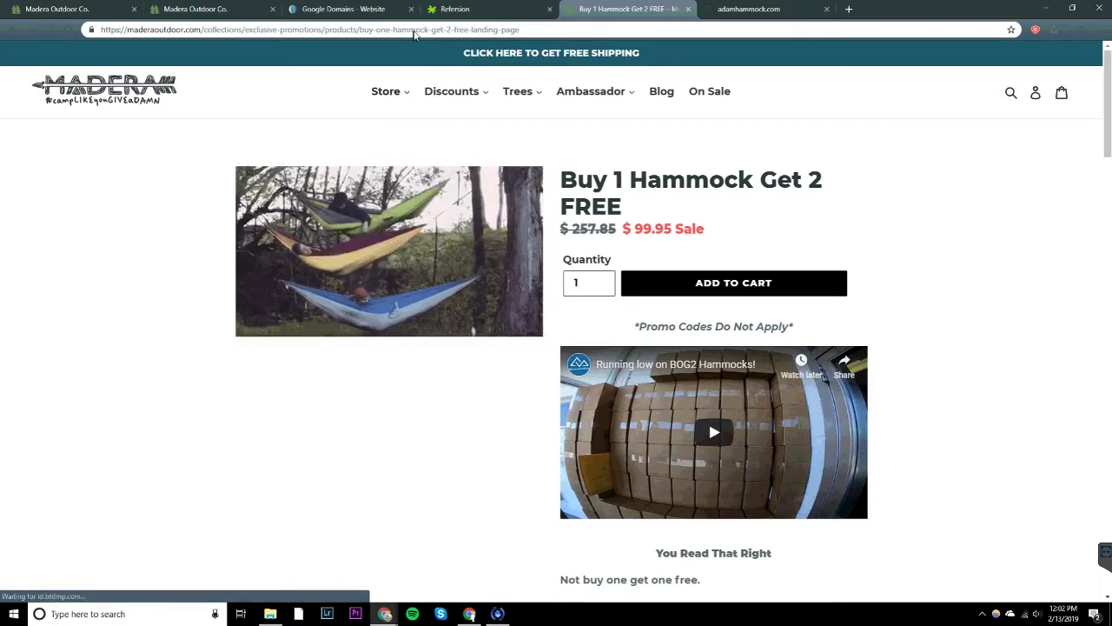
pyautogui.click(414, 30)
pyautogui.rightClick(414, 31)
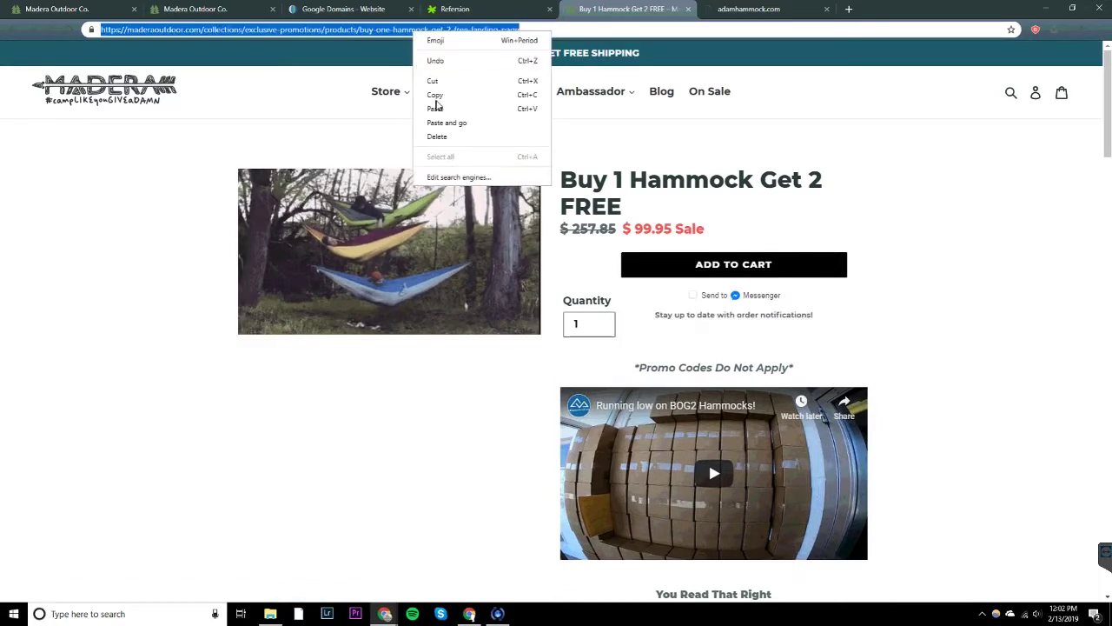
# Finish copying the product address and start a Refersion link to a specific page
pyautogui.click(434, 95)
pyautogui.click(469, 11)
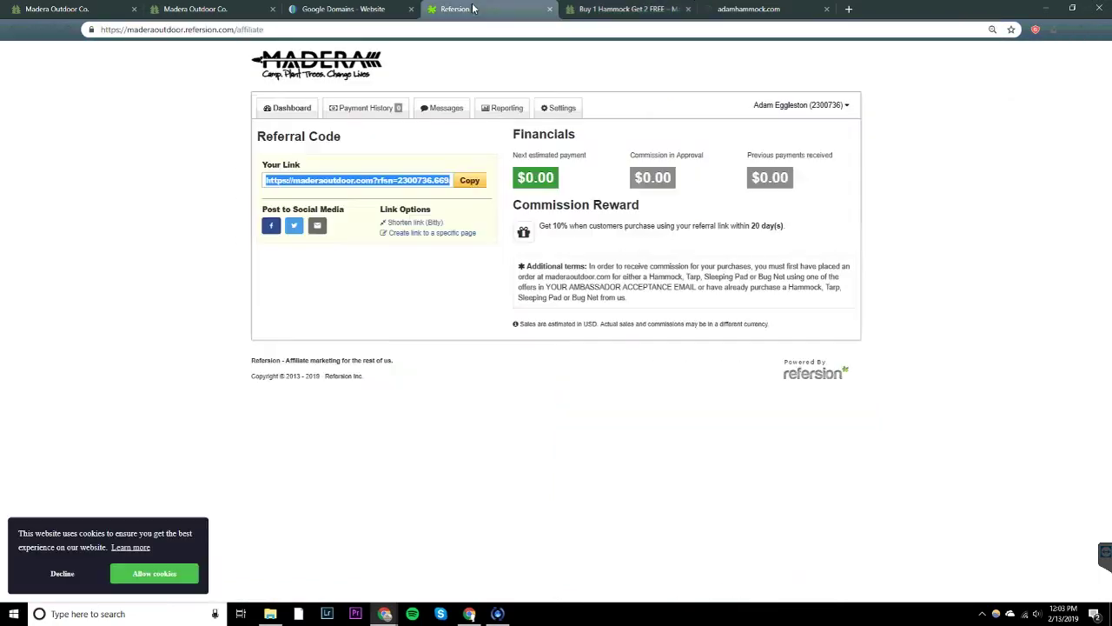
pyautogui.click(430, 233)
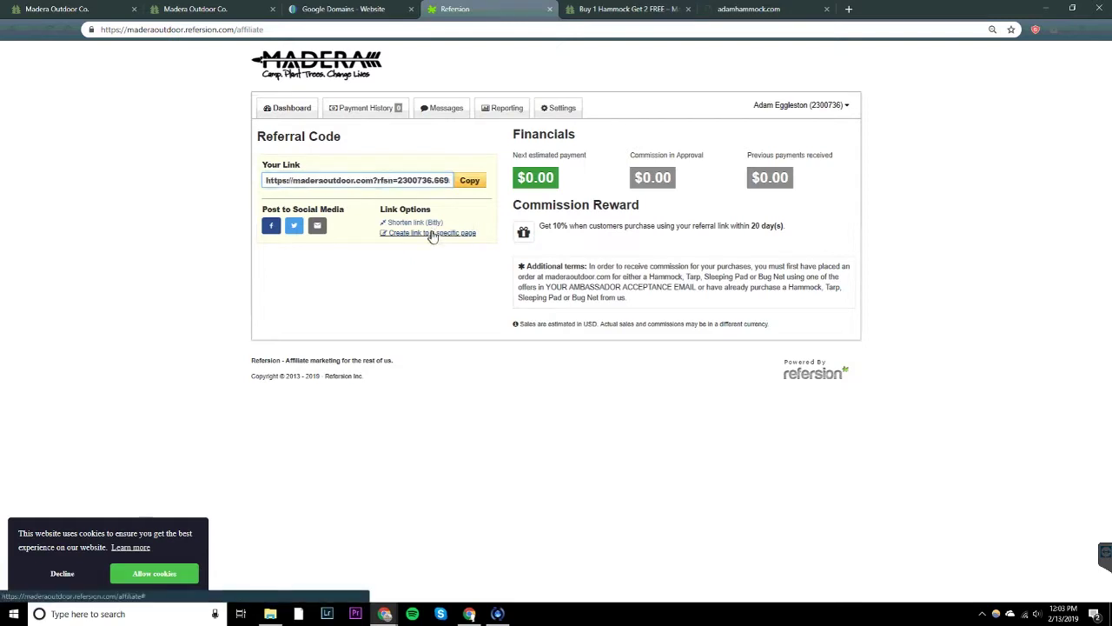
pyautogui.click(465, 234)
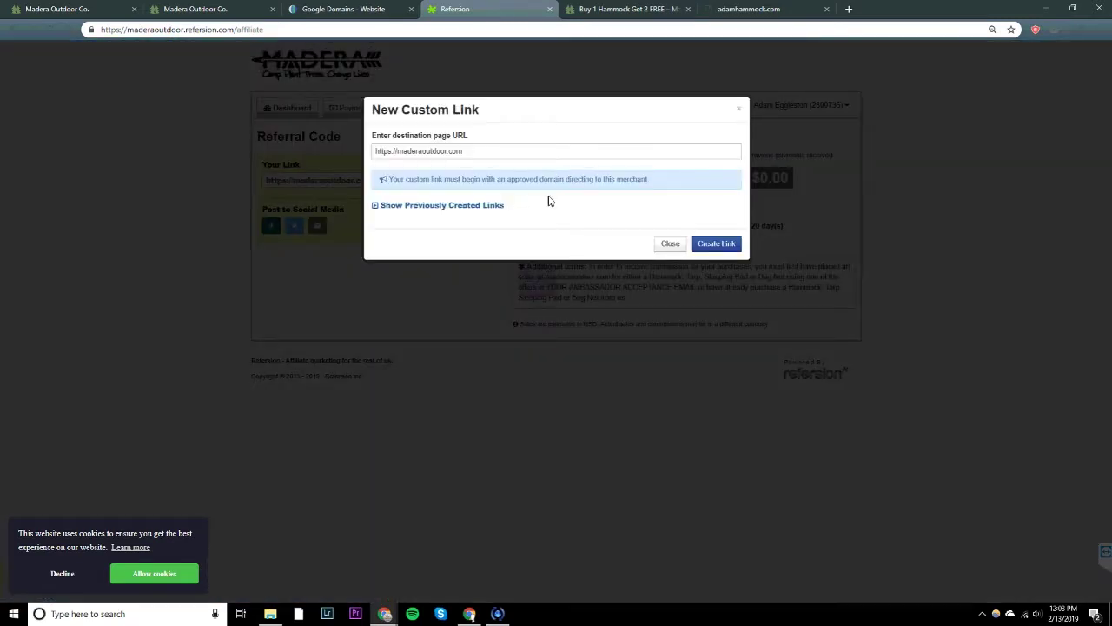
# Set the product page as the destination, then generate and copy the custom affiliate link
pyautogui.tripleClick(459, 151)
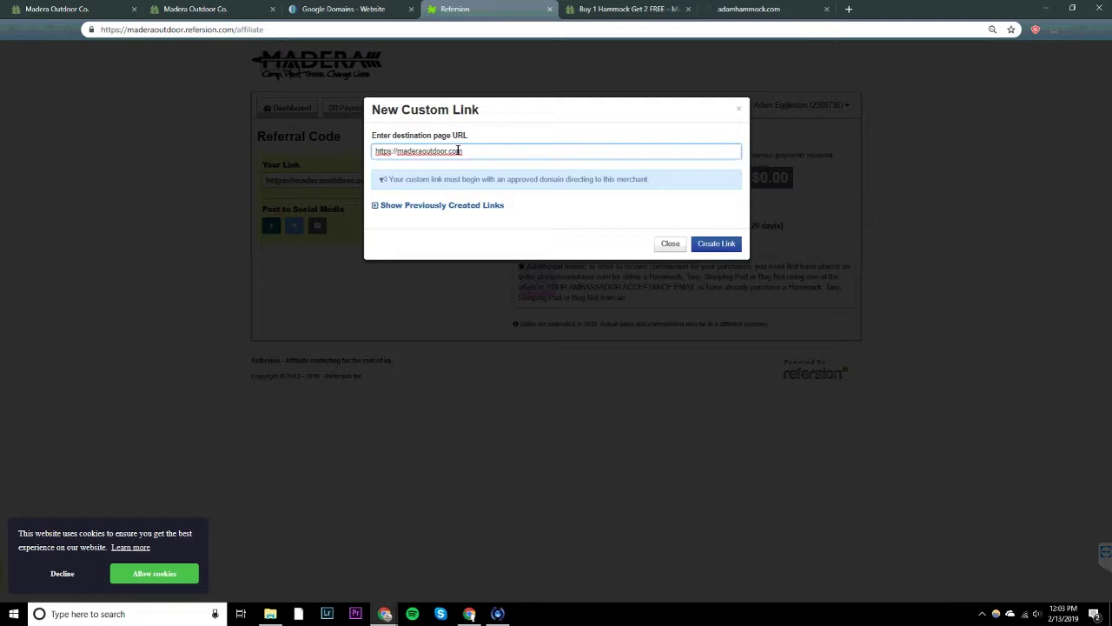
pyautogui.rightClick(459, 151)
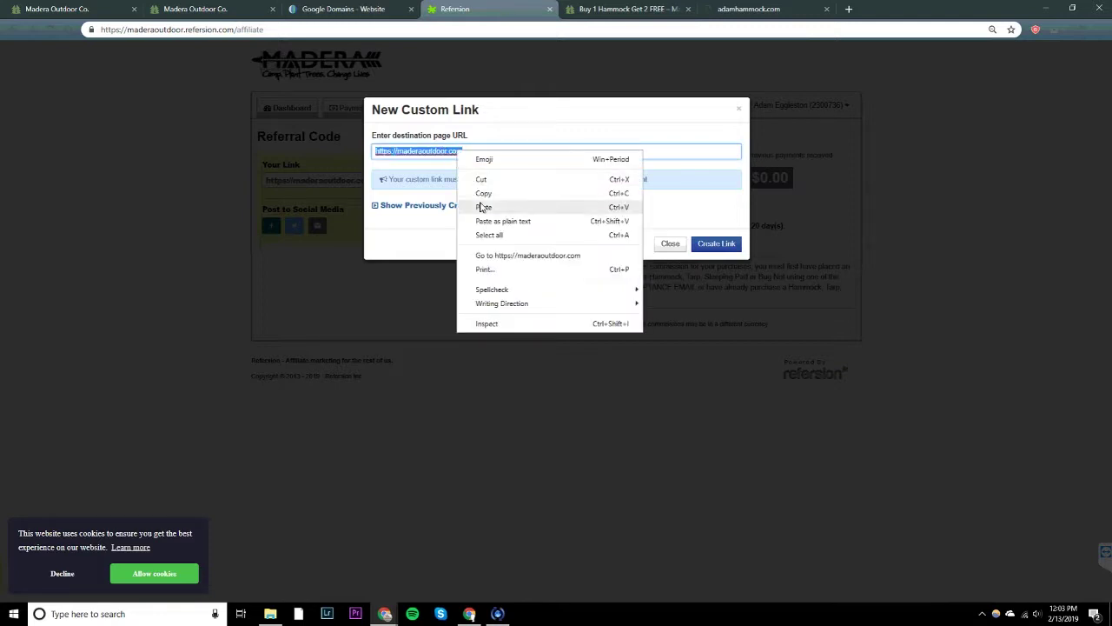
pyautogui.click(483, 208)
pyautogui.click(723, 247)
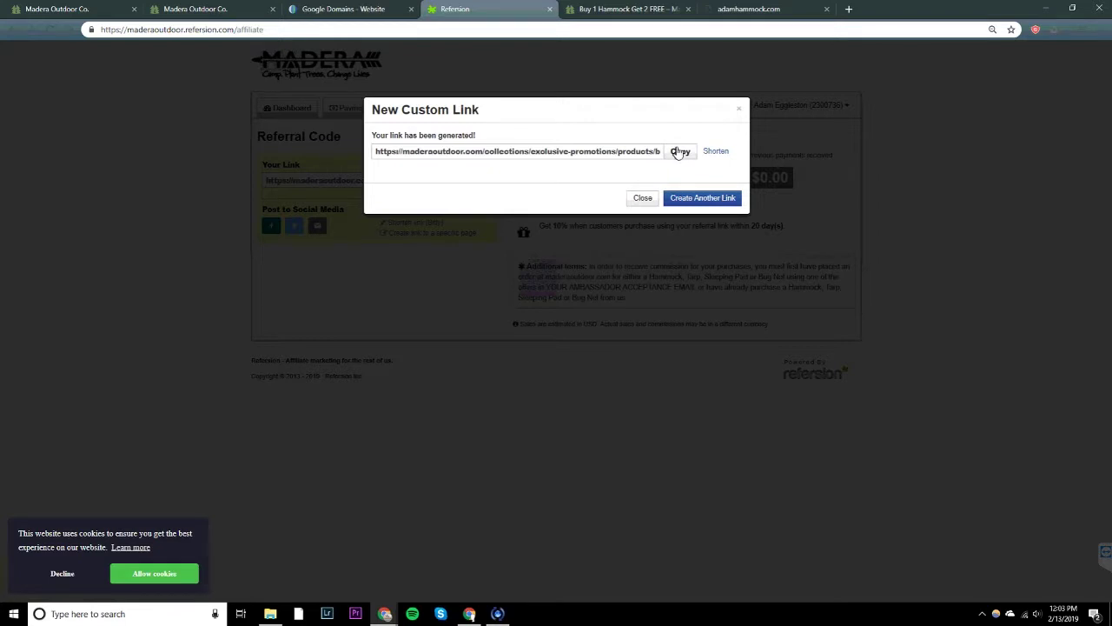
pyautogui.click(679, 152)
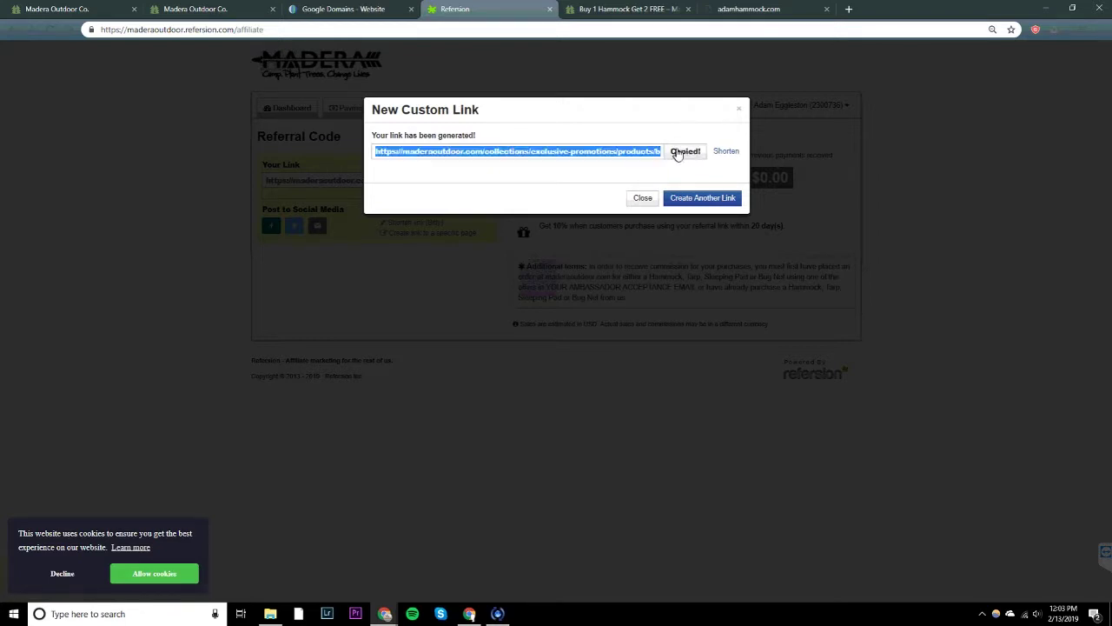
pyautogui.click(622, 10)
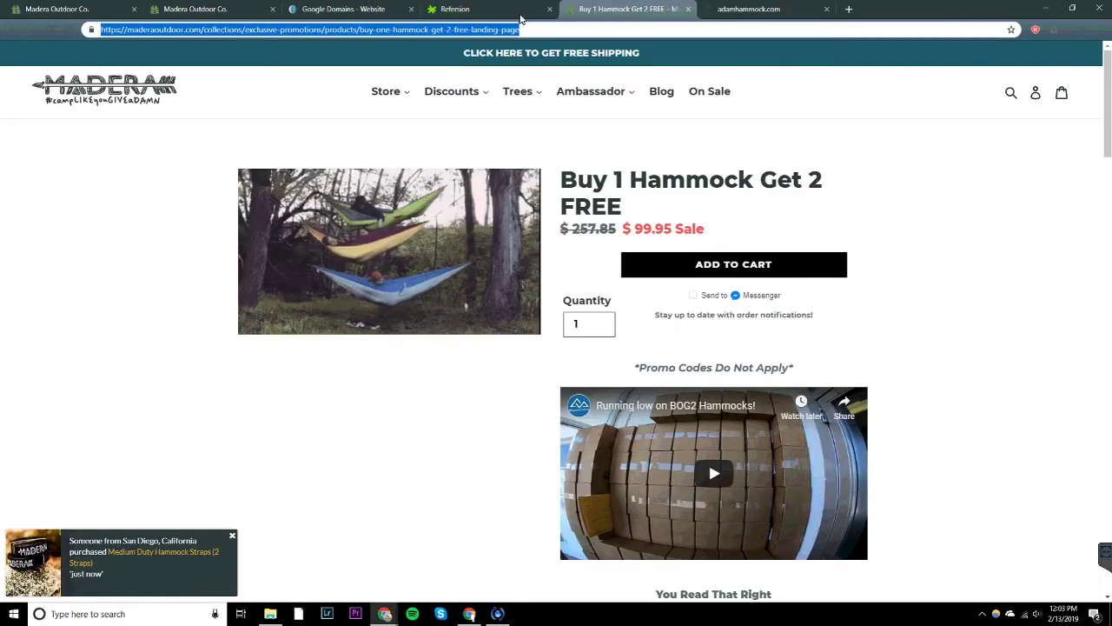
pyautogui.click(521, 12)
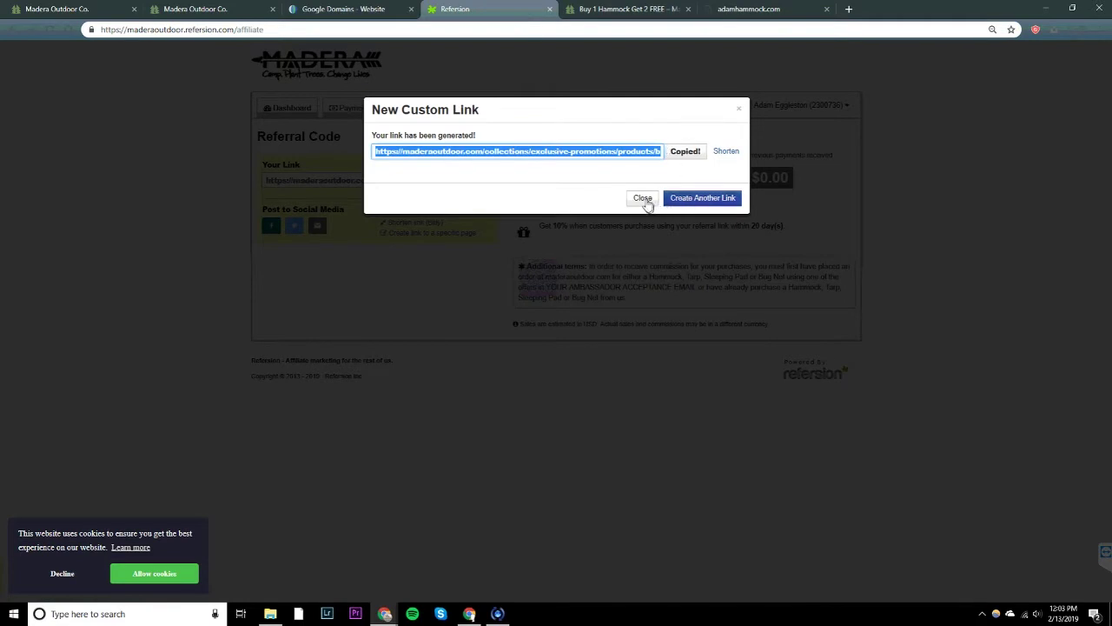
pyautogui.click(643, 200)
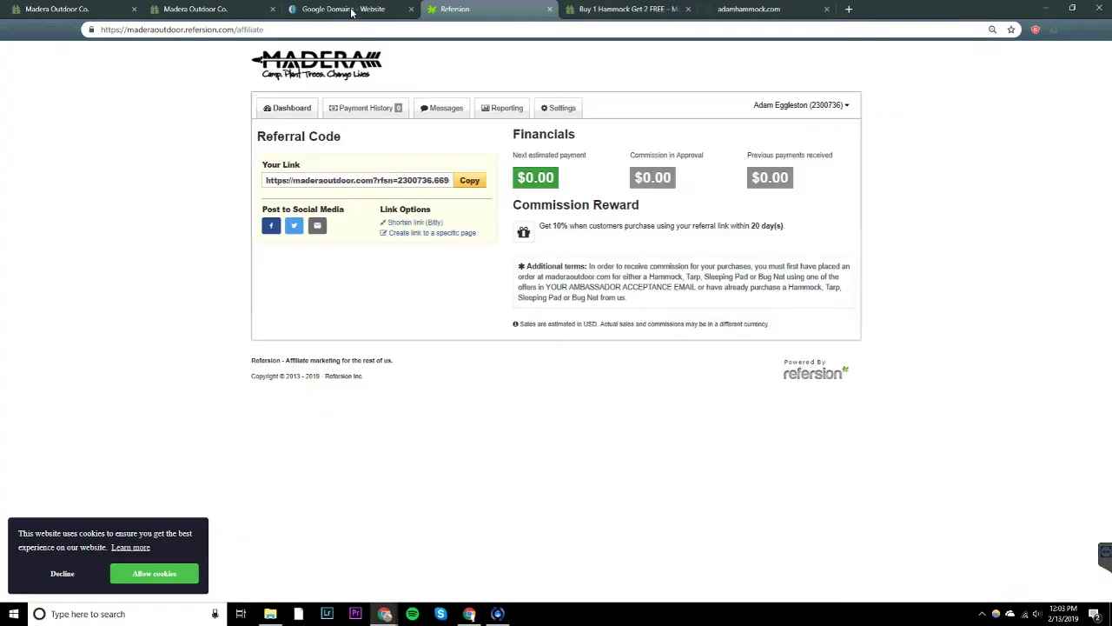
# Set adamhammock.com's forwarding URL to the copied affiliate link, then test the domain in its tab
pyautogui.click(352, 11)
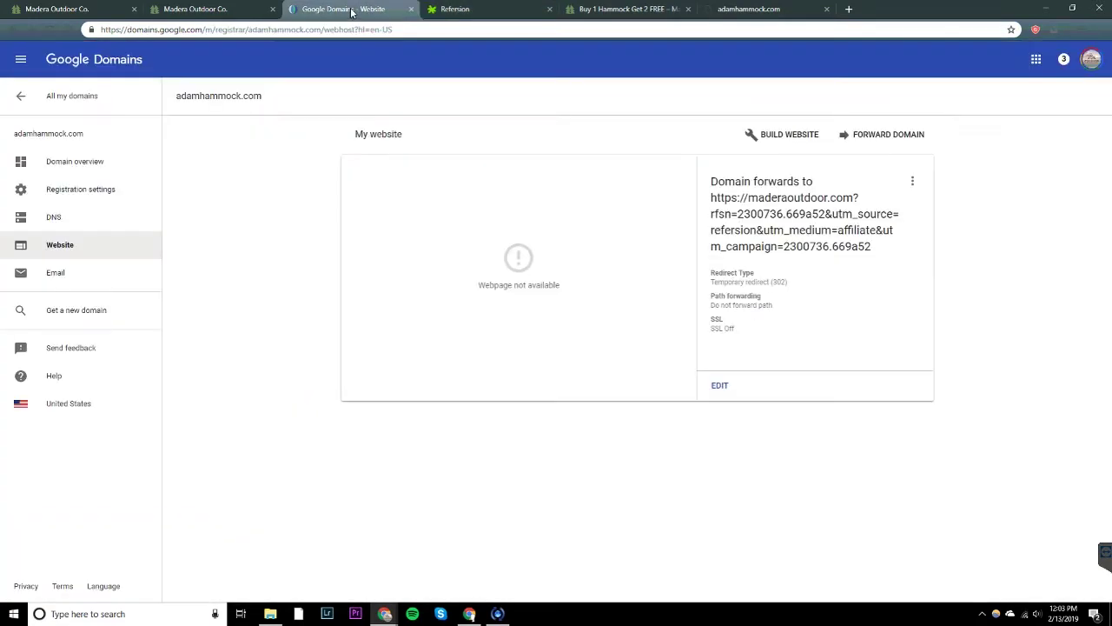
pyautogui.click(849, 136)
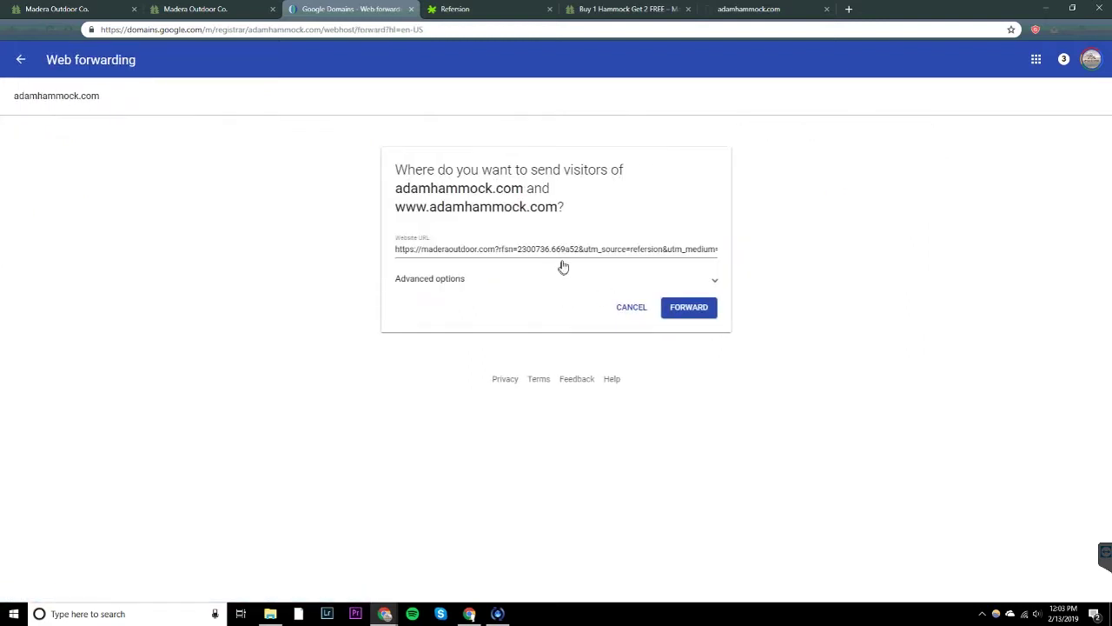
pyautogui.tripleClick(563, 251)
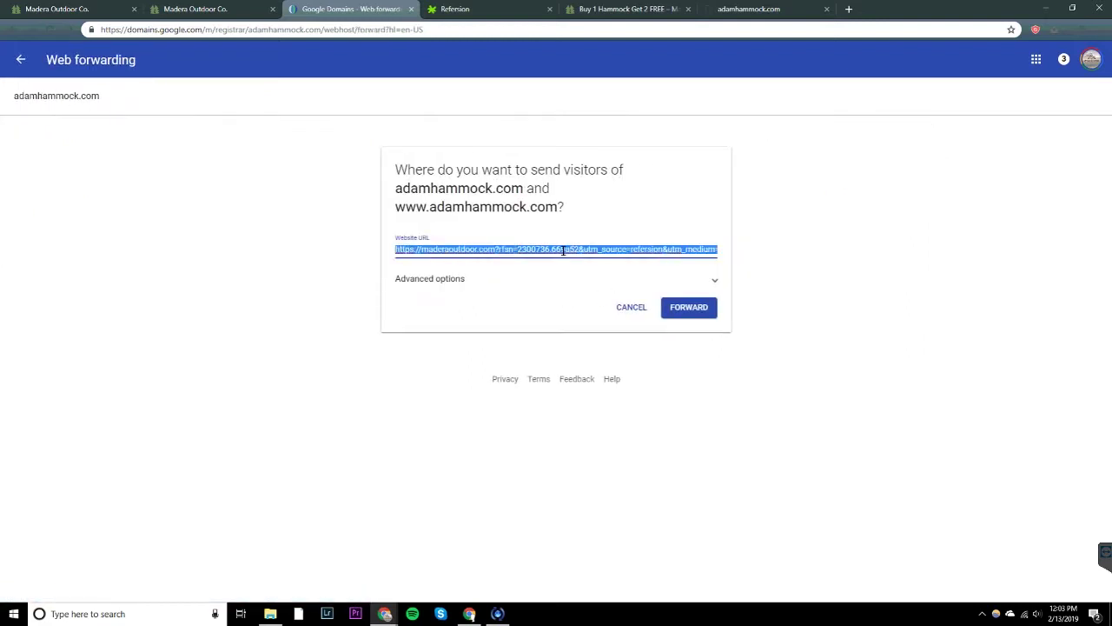
pyautogui.hotkey('ctrl', 'v')
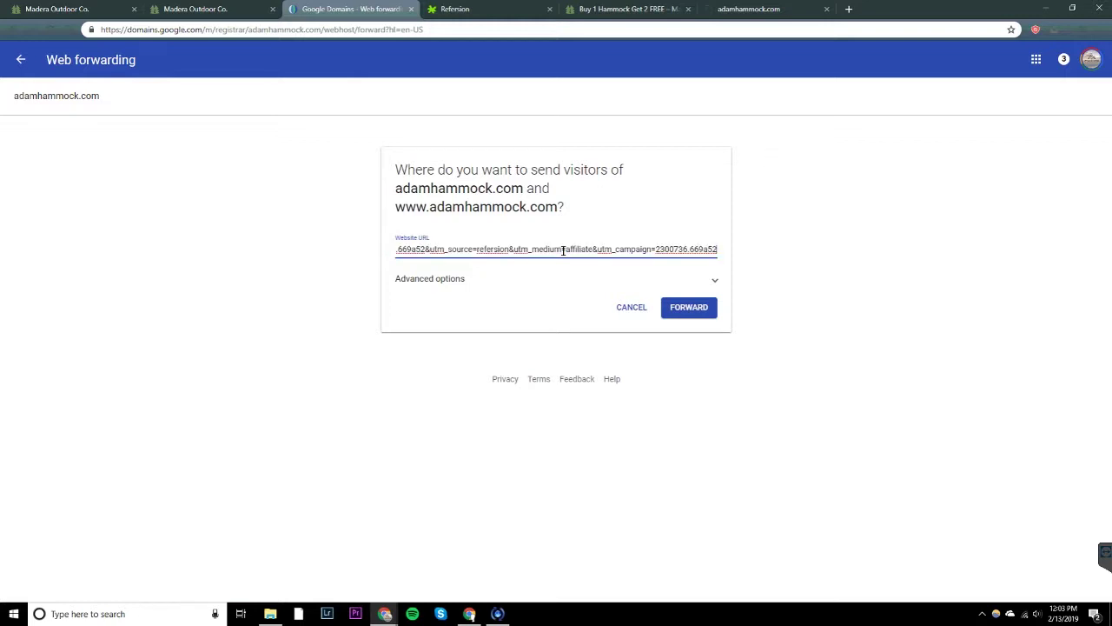
pyautogui.click(675, 311)
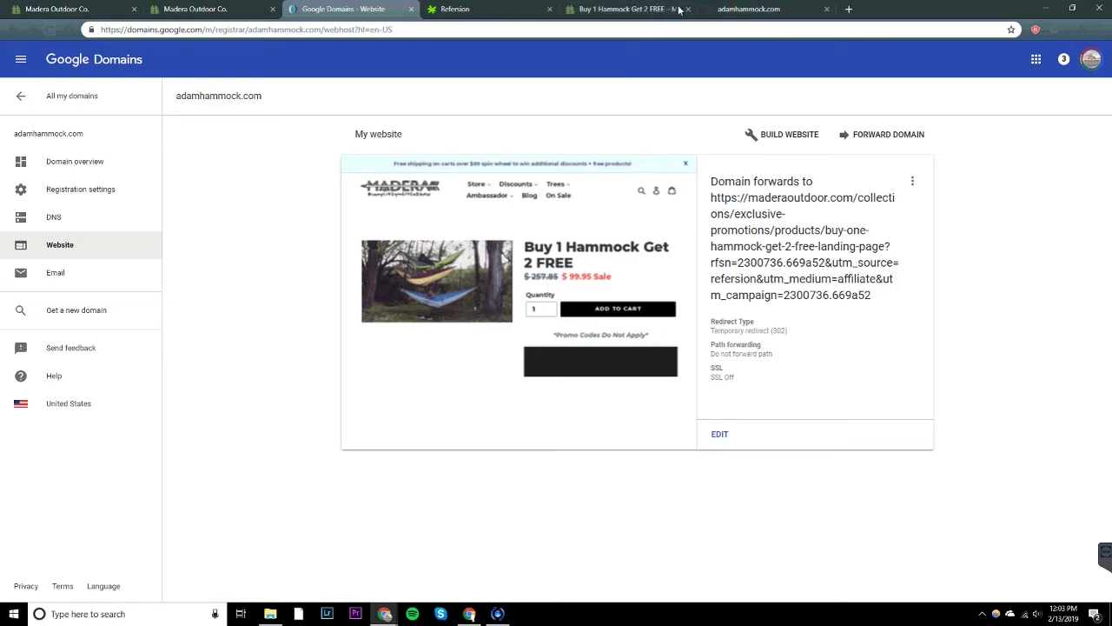
pyautogui.click(743, 11)
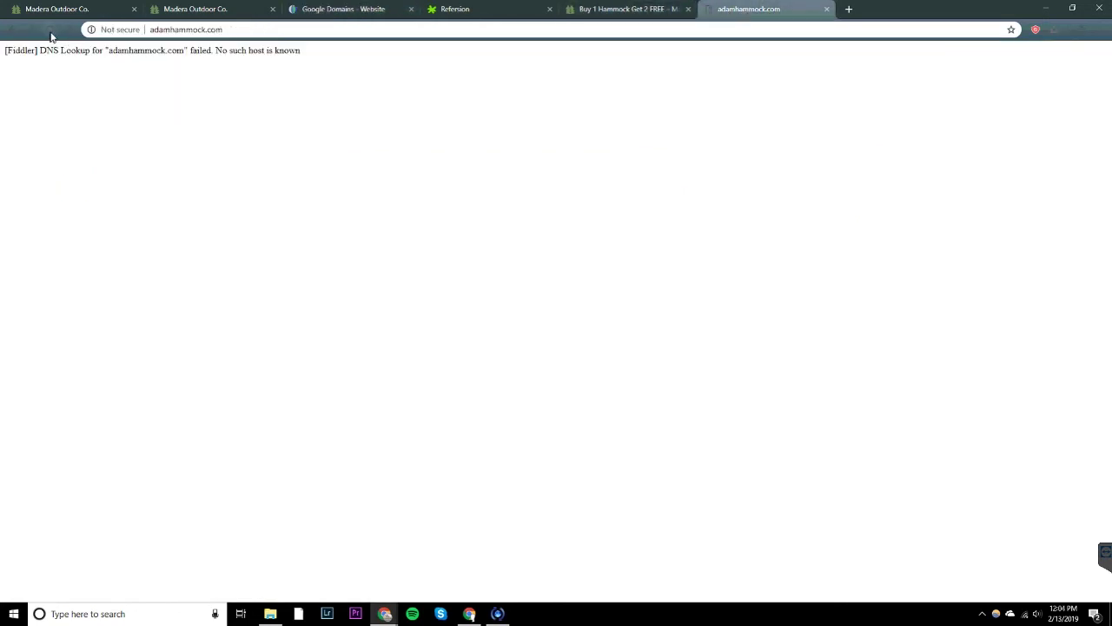